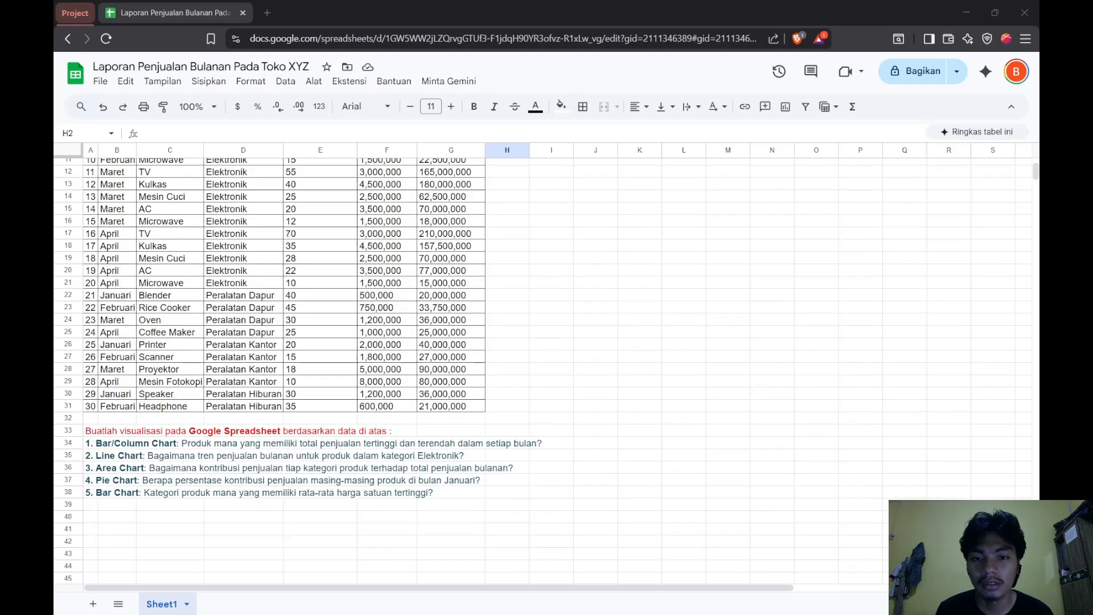
- Add a new blank sheet to the sales report workbook
{"action": "scroll", "coordinate": [547, 370], "scroll_direction": "up", "scroll_amount": 1}
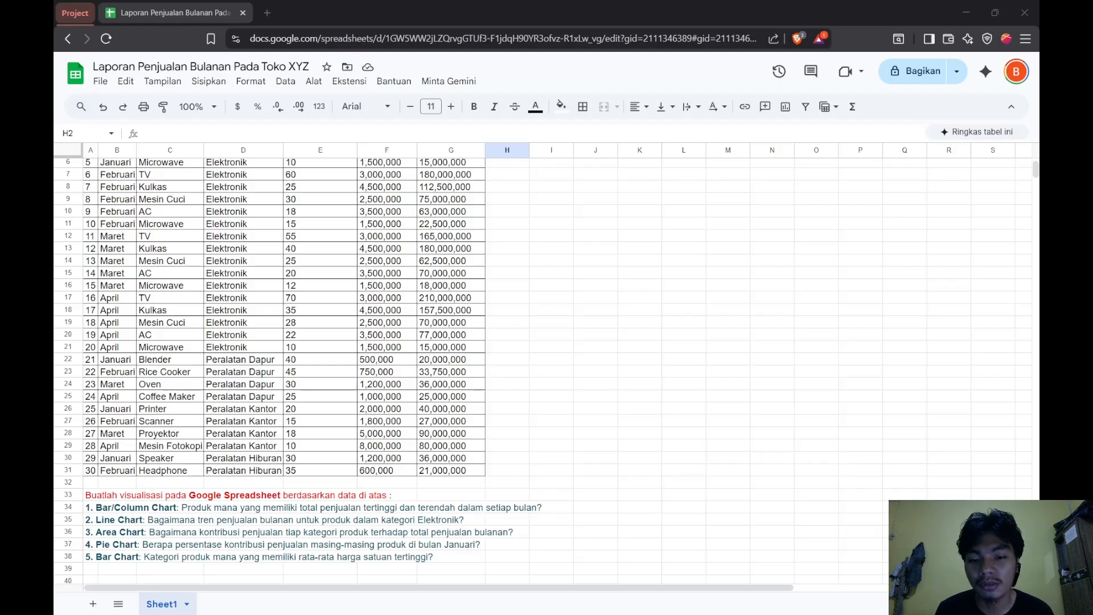
{"action": "left_click", "coordinate": [506, 236]}
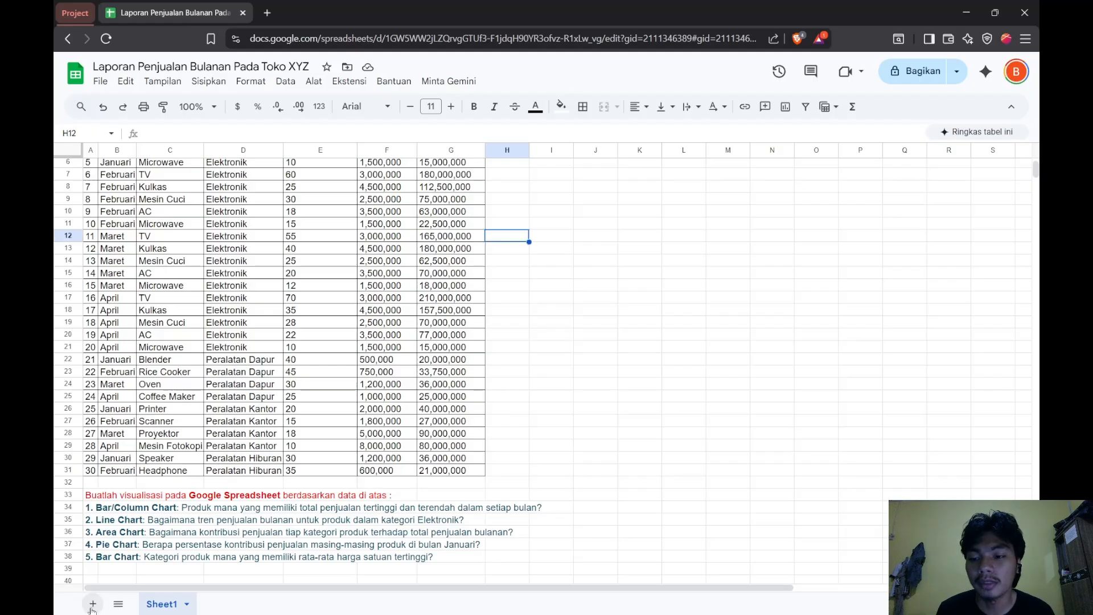
{"action": "left_click", "coordinate": [93, 605]}
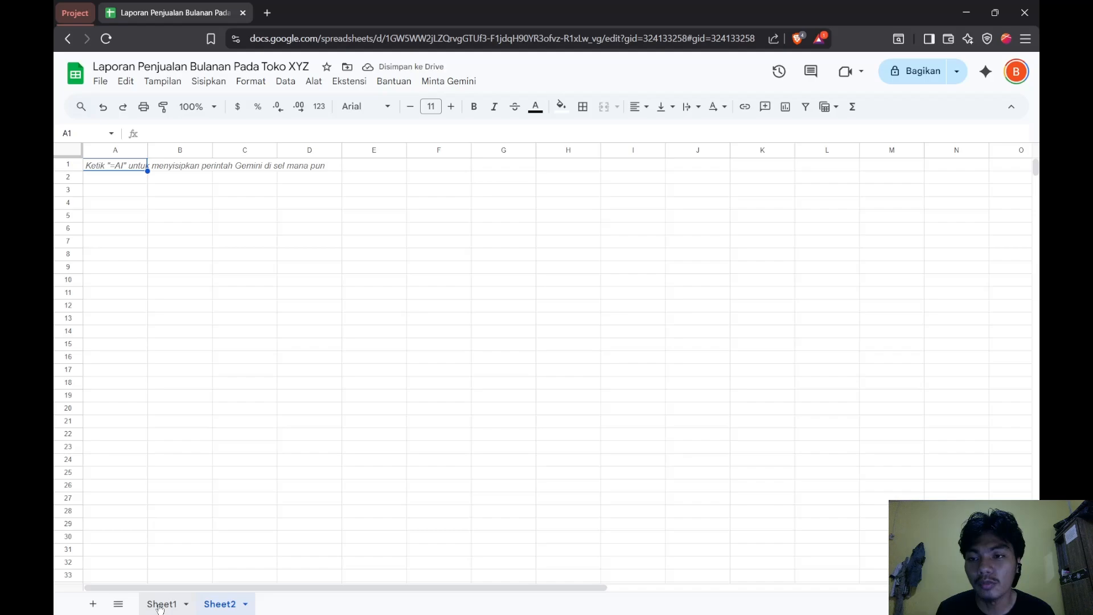
- Enter the headers "Bulan" in A1 and "Penjualan Tertinggi" in B1 of the new sheet
{"action": "type", "text": "Bulan"}
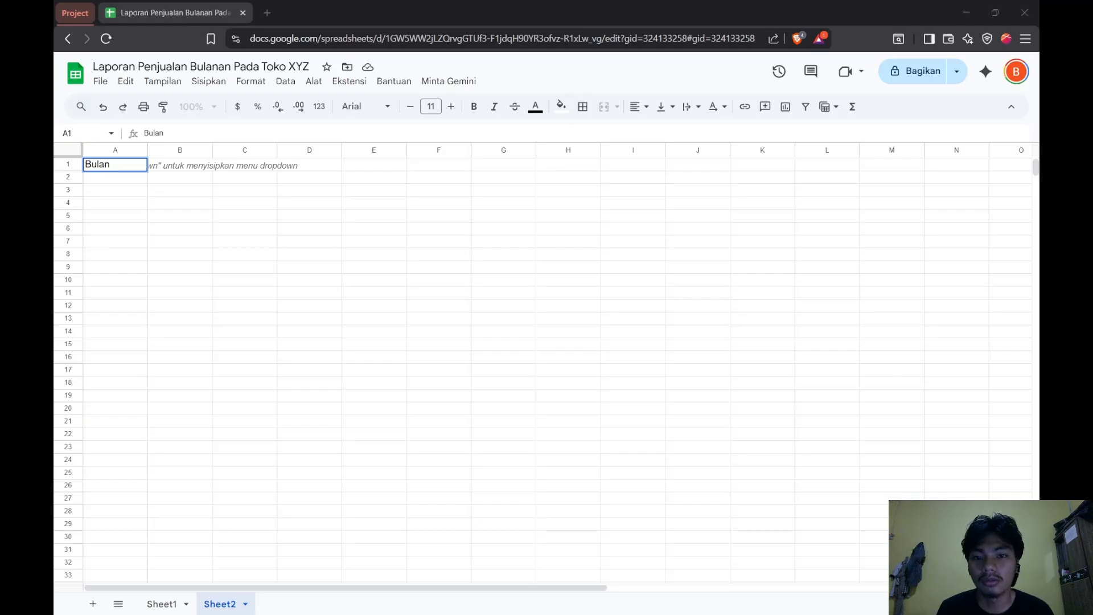
{"action": "left_click", "coordinate": [176, 168]}
{"action": "type", "text": "Produ"}
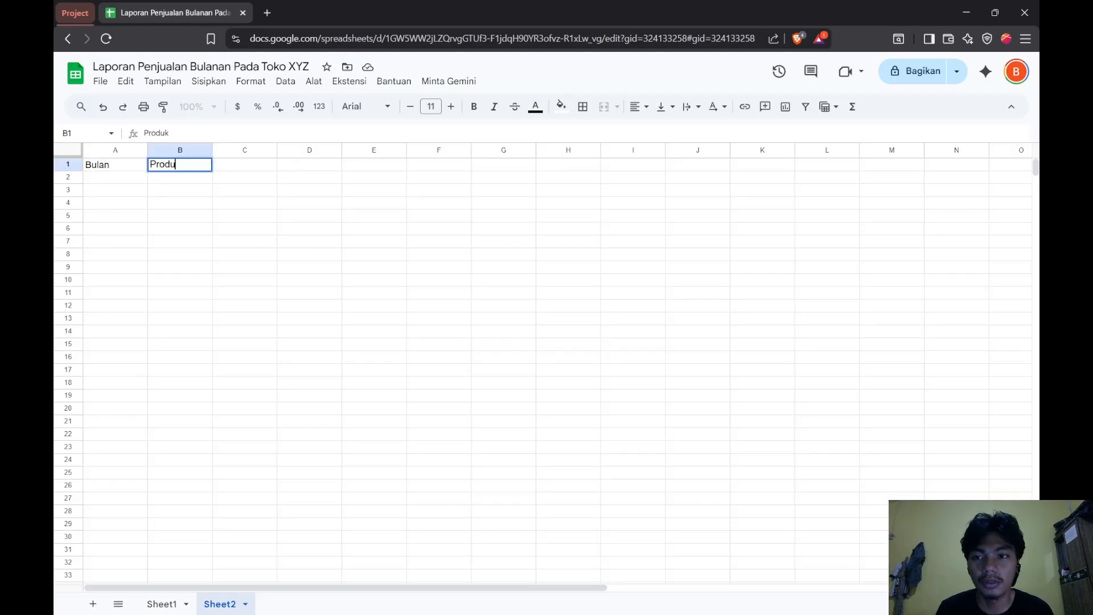
{"action": "key", "text": "BackSpace"}
{"action": "key", "text": "BackSpace"}
{"action": "key", "text": "BackSpace"}
{"action": "key", "text": "BackSpace"}
{"action": "type", "text": "enjuala"}
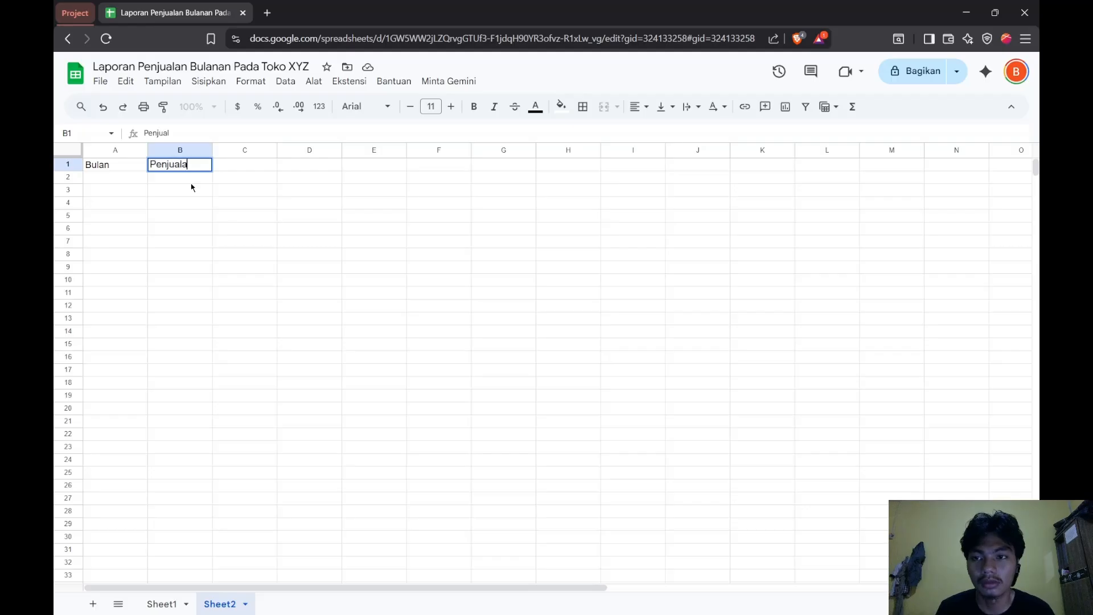
{"action": "type", "text": "n Tertinggi"}
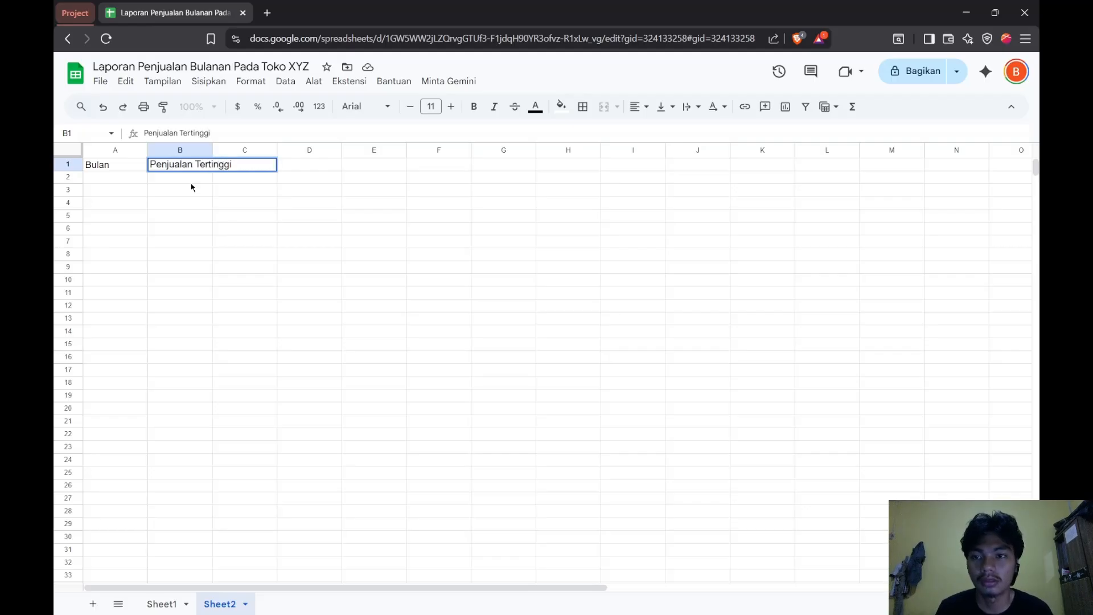
{"action": "key", "text": "Tab"}
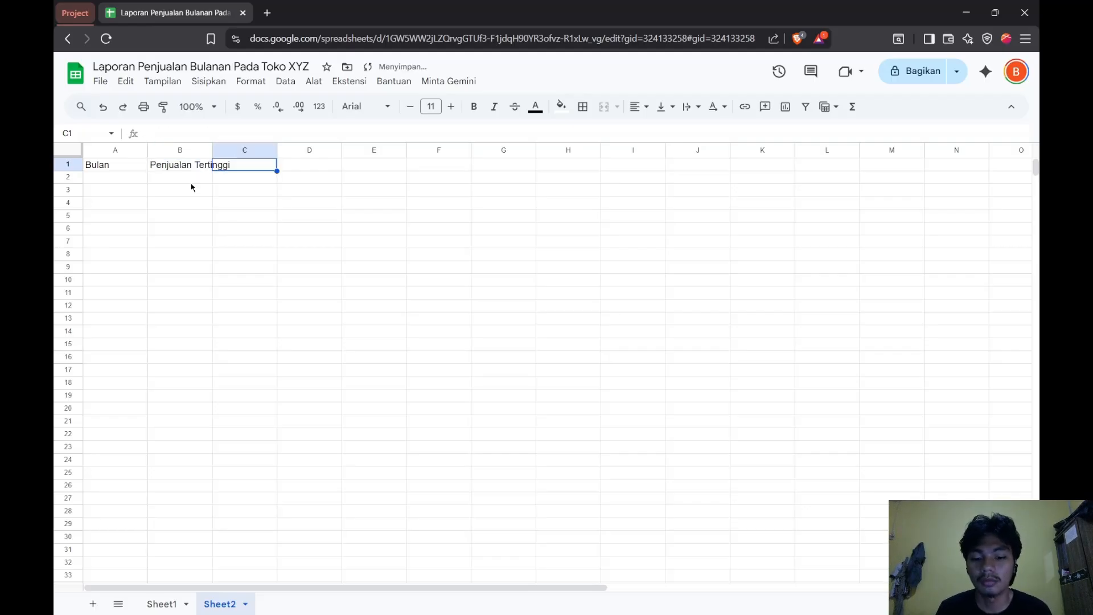
- Enter the headers "Produk Tertinggi", "Penjualan Terendah" and "Produk Terendah" in cells C1 to E1
{"action": "type", "text": "Produk Te"}
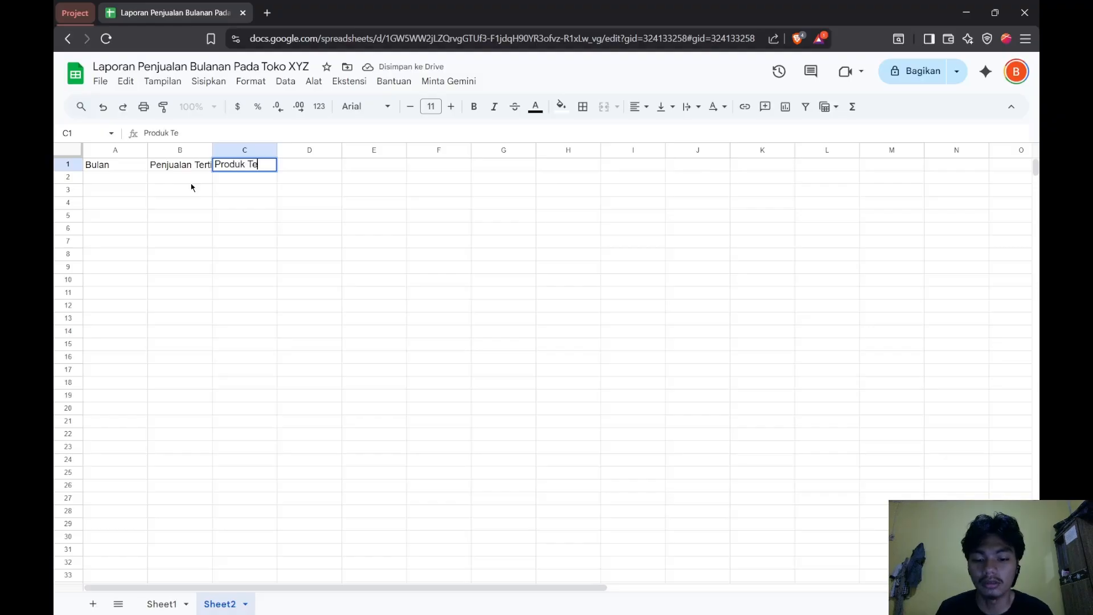
{"action": "type", "text": "rtinggi"}
{"action": "key", "text": "Tab"}
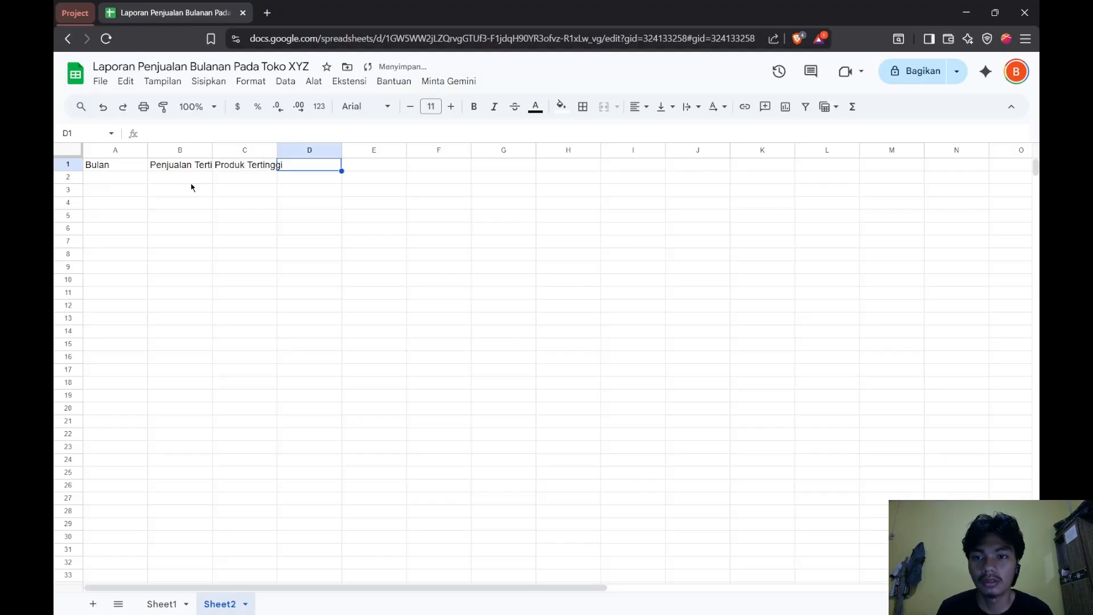
{"action": "type", "text": "Penjualan Terendah"}
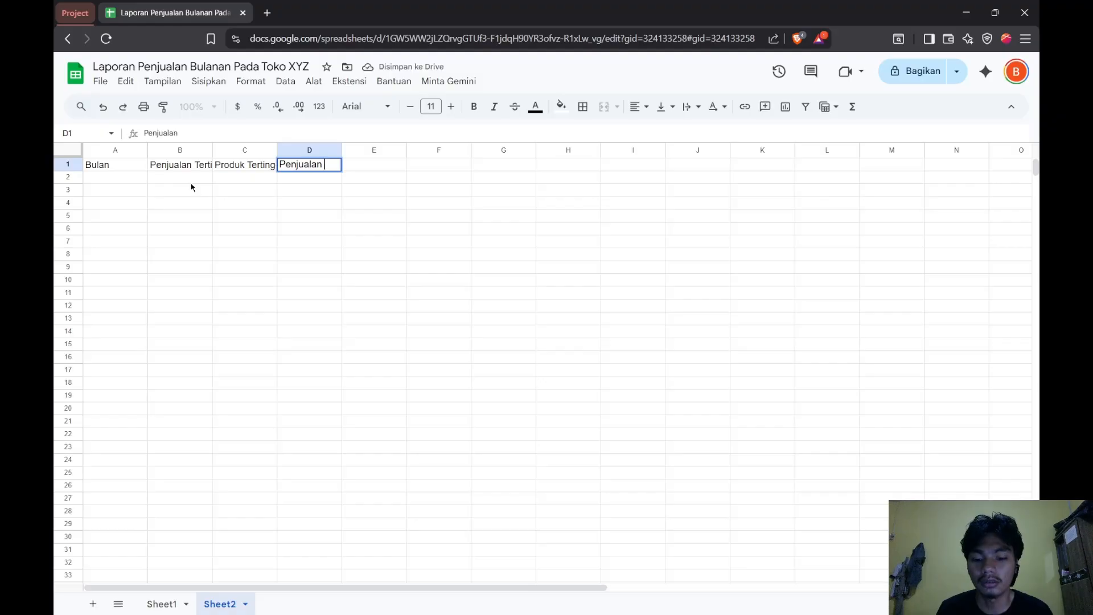
{"action": "key", "text": "Tab"}
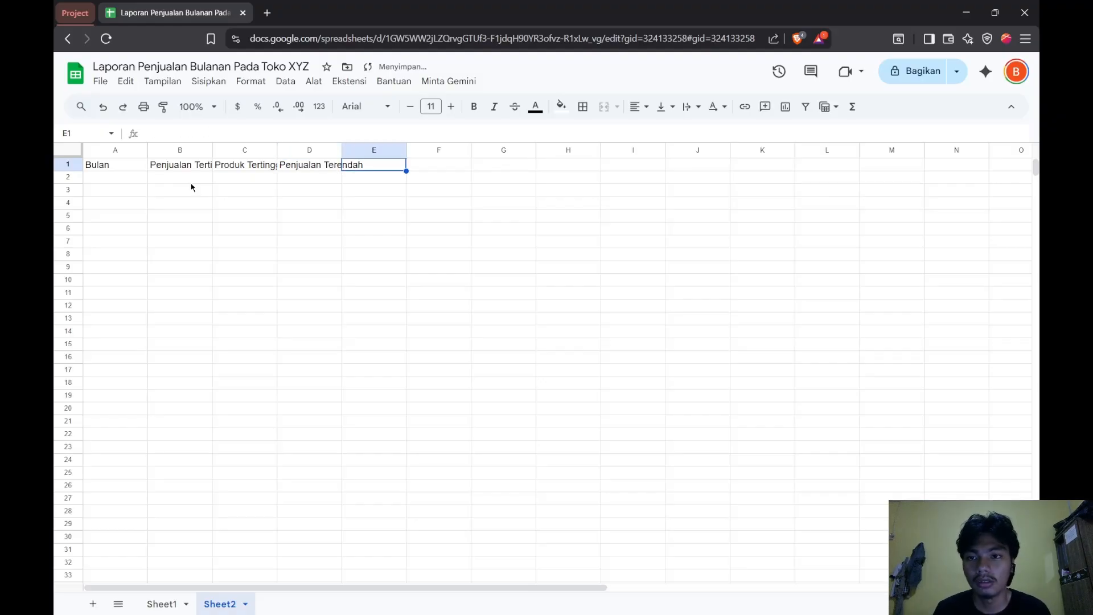
{"action": "type", "text": "Produk "}
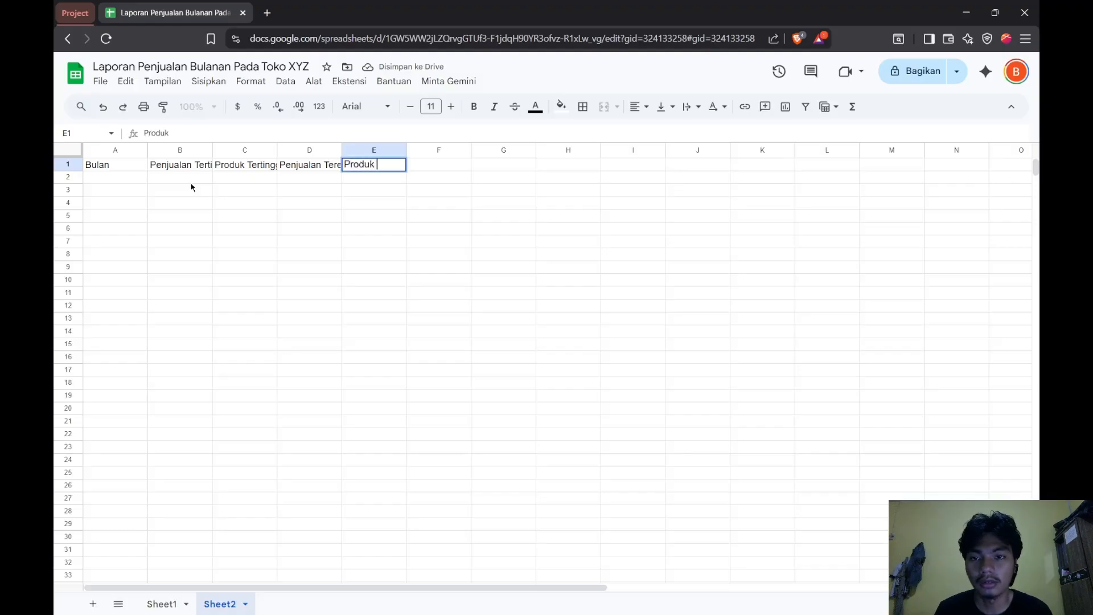
{"action": "type", "text": "Terendah"}
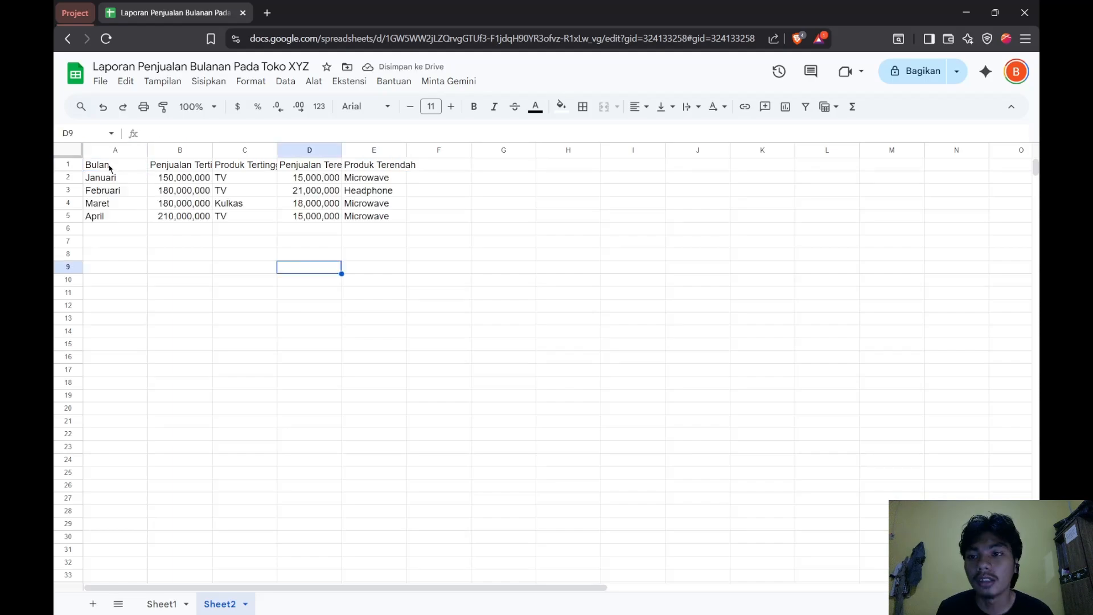
- Convert the range A1:E5 into a formatted table and dismiss the column-type tip
{"action": "left_click_drag", "start_coordinate": [108, 167], "coordinate": [374, 218]}
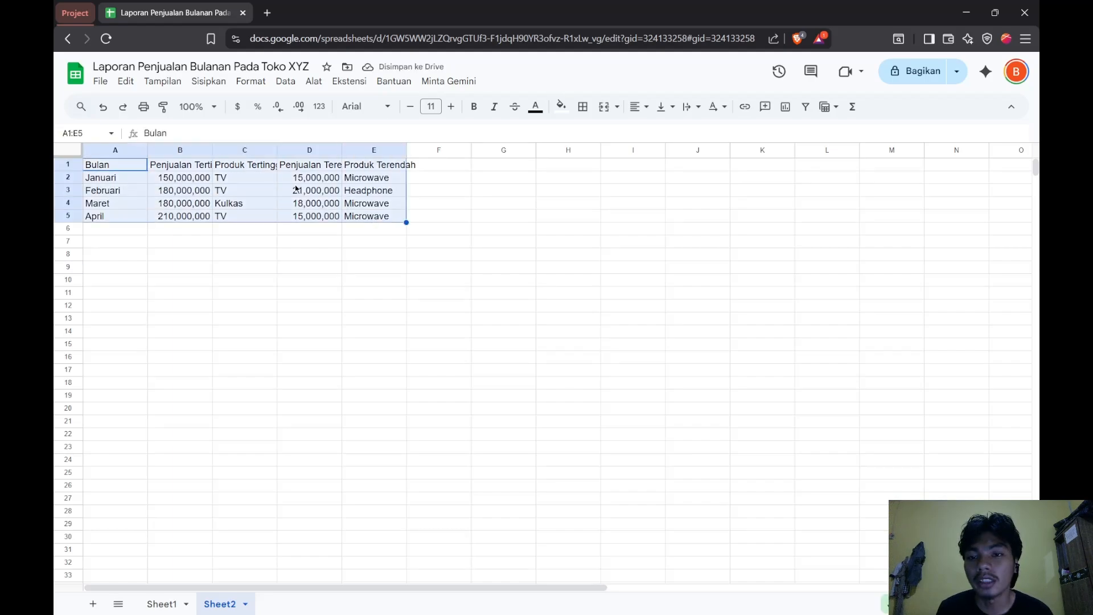
{"action": "right_click", "coordinate": [269, 186]}
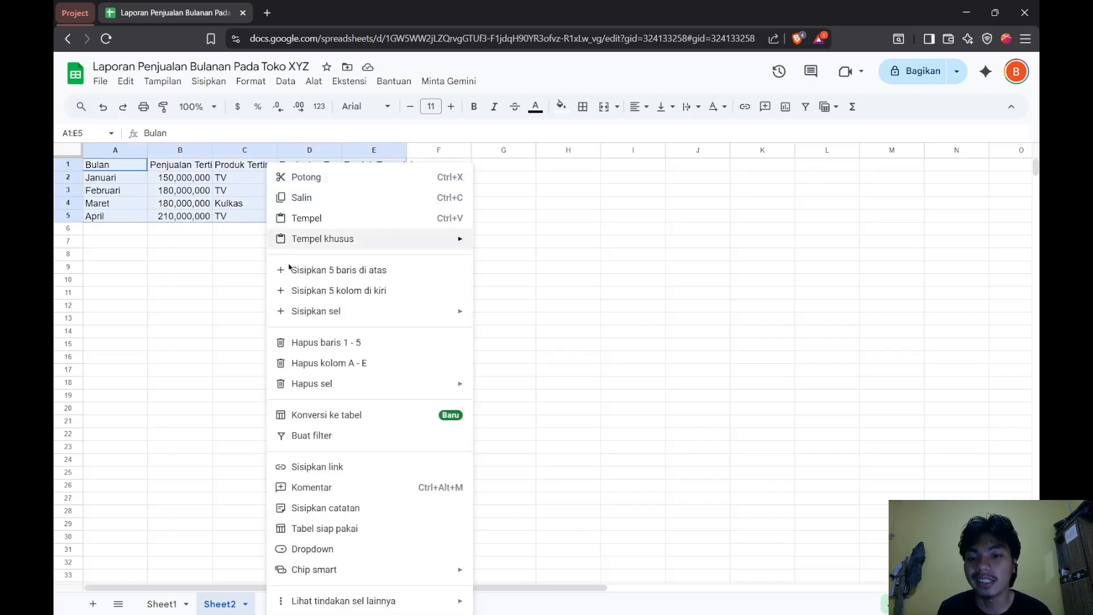
{"action": "left_click", "coordinate": [340, 420]}
{"action": "left_click", "coordinate": [438, 214]}
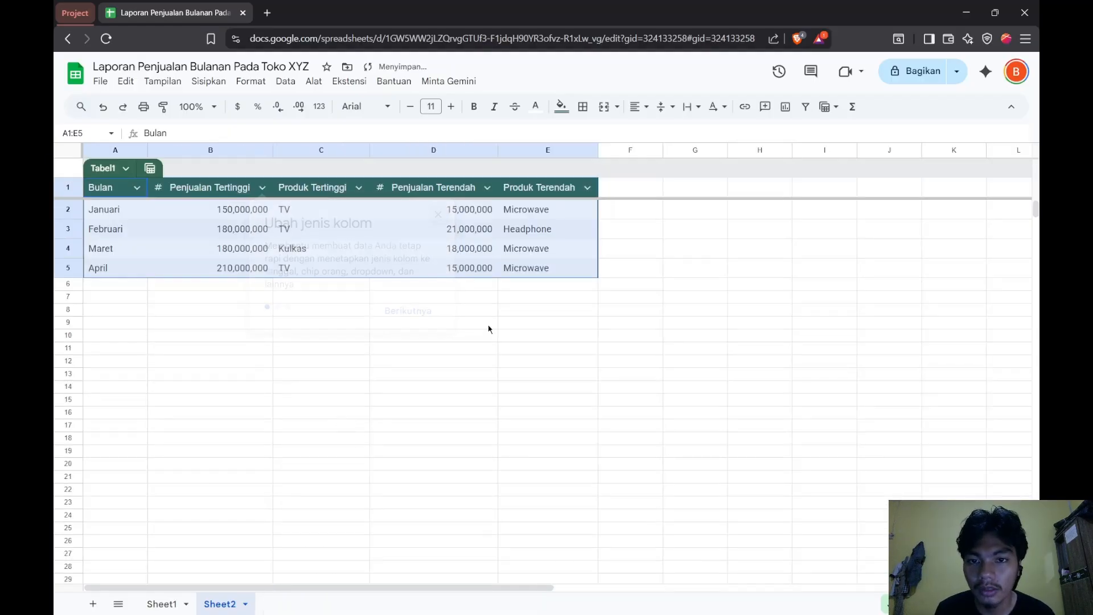
{"action": "left_click", "coordinate": [492, 361]}
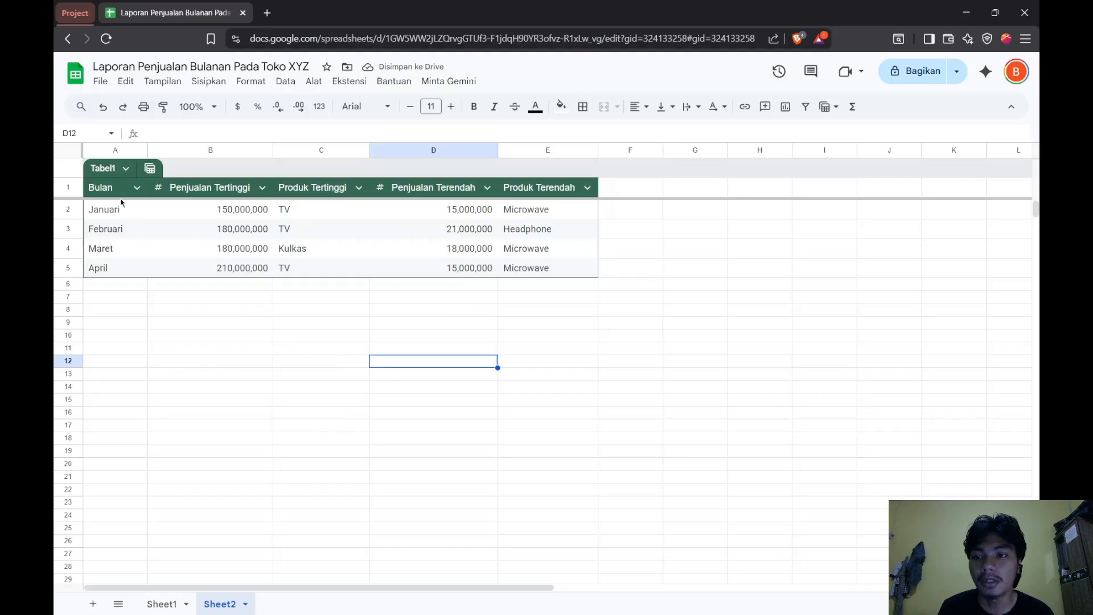
- Insert a column chart from the table range A1:E5 and move it over columns C to G
{"action": "left_click_drag", "start_coordinate": [113, 190], "coordinate": [556, 276]}
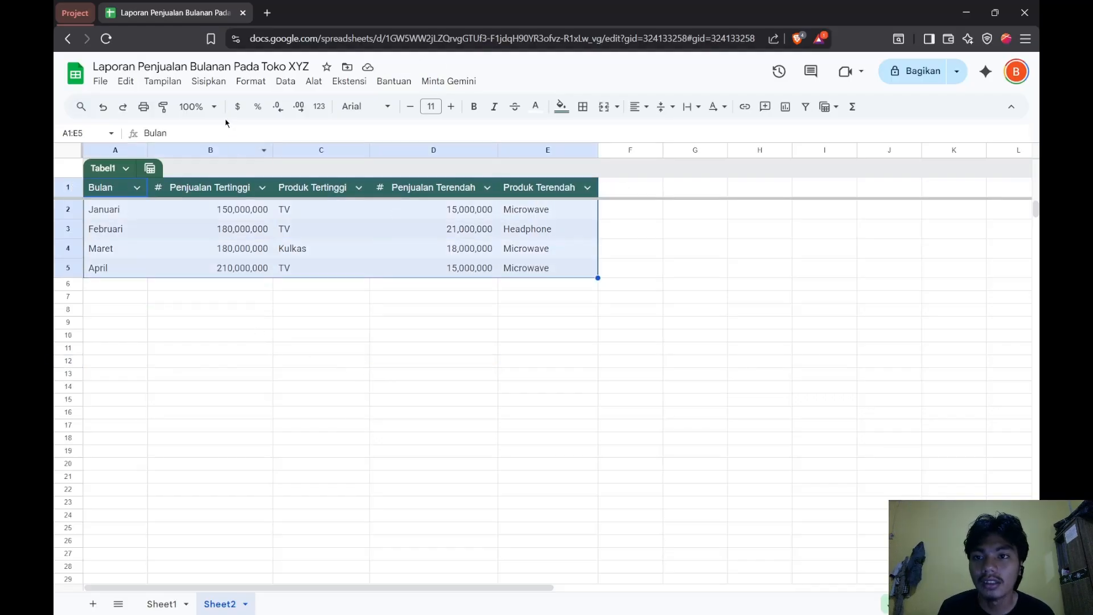
{"action": "left_click", "coordinate": [222, 85]}
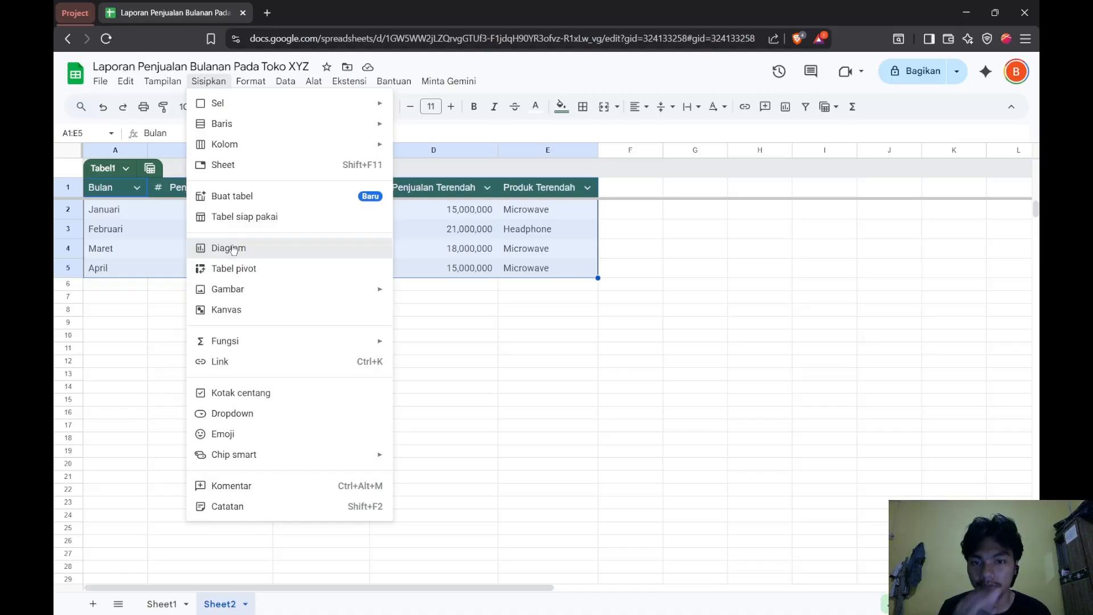
{"action": "left_click", "coordinate": [231, 248]}
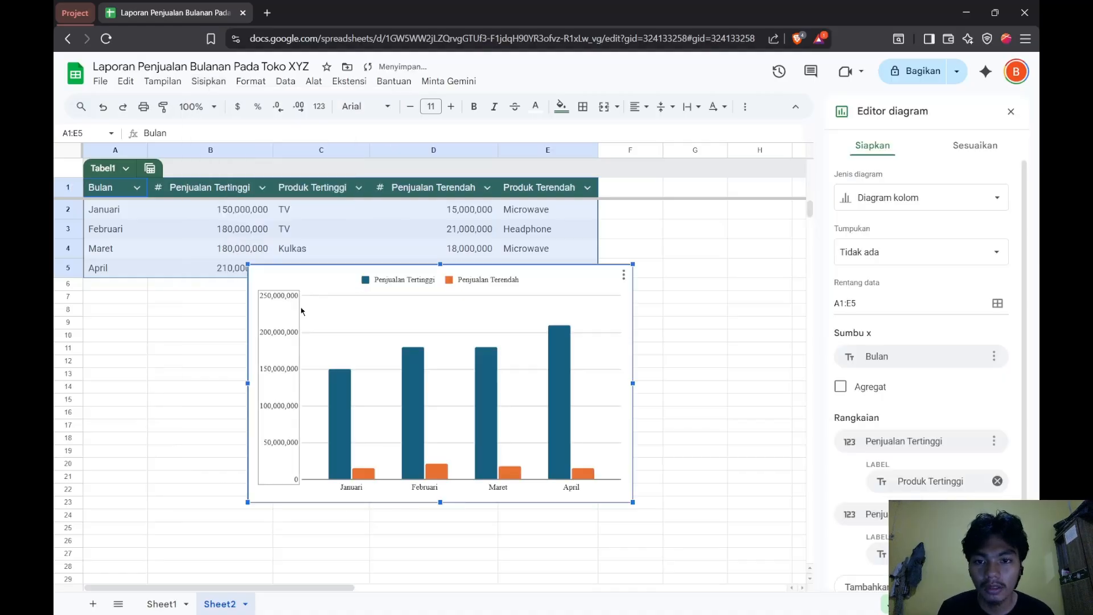
{"action": "left_click_drag", "start_coordinate": [567, 272], "coordinate": [627, 219]}
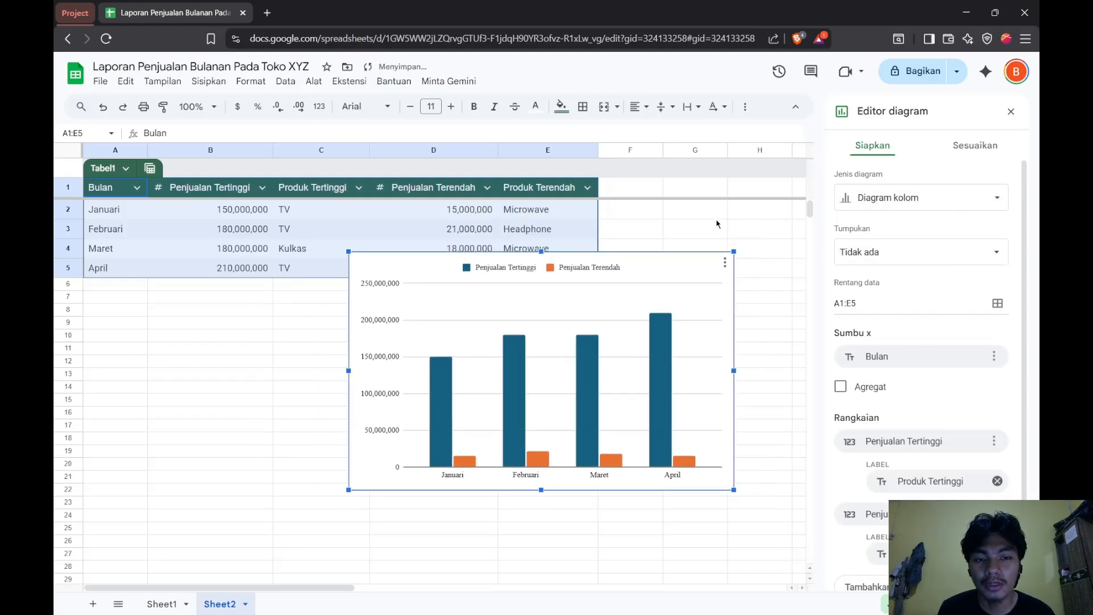
{"action": "left_click", "coordinate": [911, 197]}
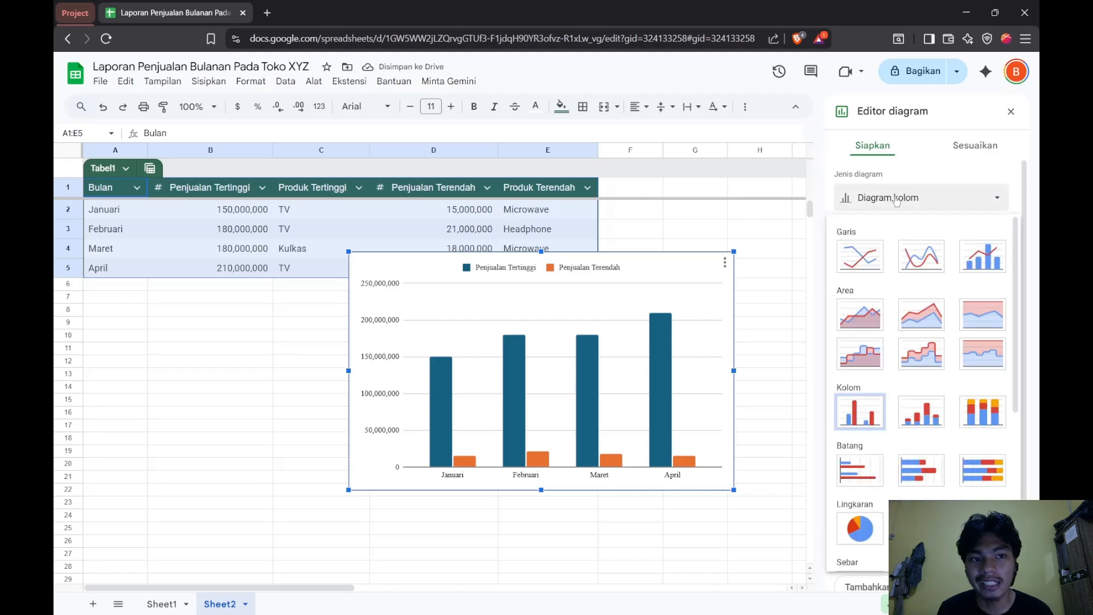
{"action": "left_click", "coordinate": [866, 415]}
- Title the chart "Produk Dengan Penjualan Tertinggi & Terendah" and label its axes "Bulan" and "Total Penjualan"
{"action": "scroll", "coordinate": [860, 294], "scroll_direction": "down", "scroll_amount": 1}
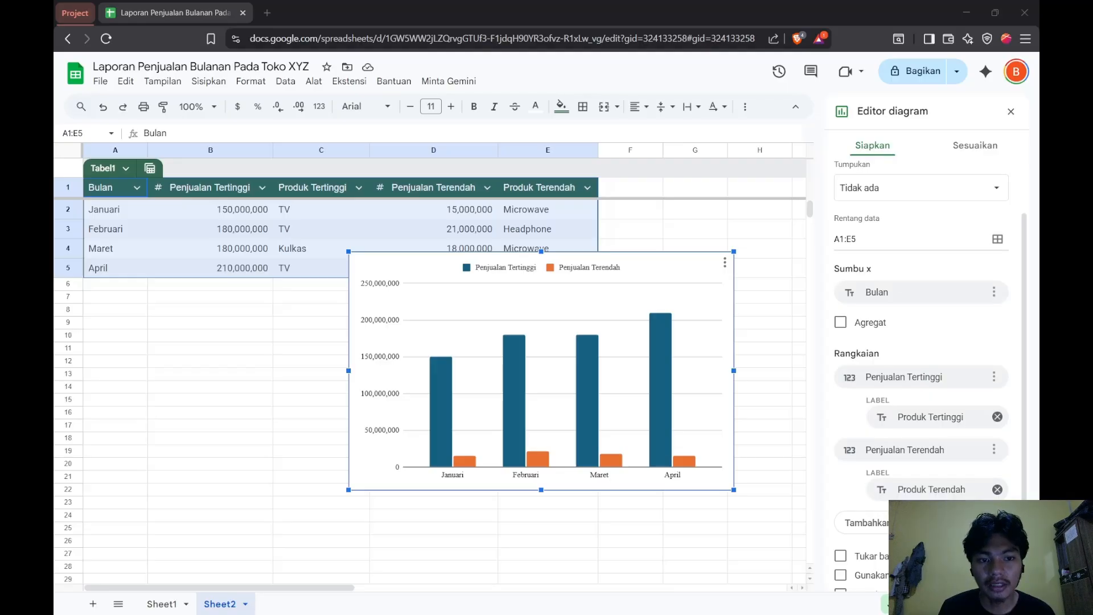
{"action": "scroll", "coordinate": [927, 405], "scroll_direction": "down", "scroll_amount": 1}
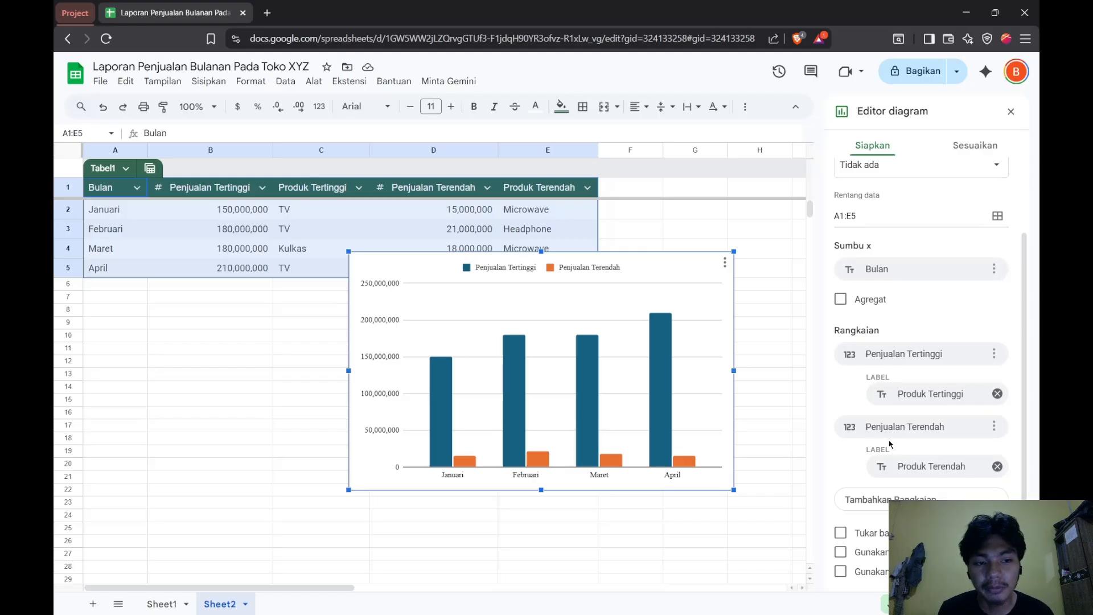
{"action": "scroll", "coordinate": [929, 387], "scroll_direction": "up", "scroll_amount": 3}
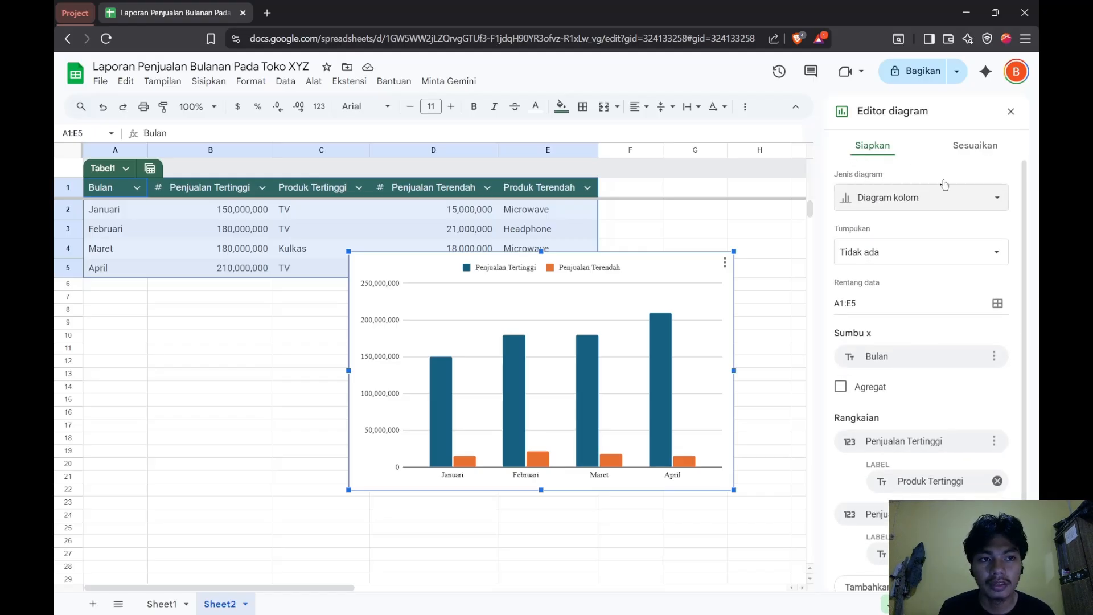
{"action": "left_click", "coordinate": [974, 145]}
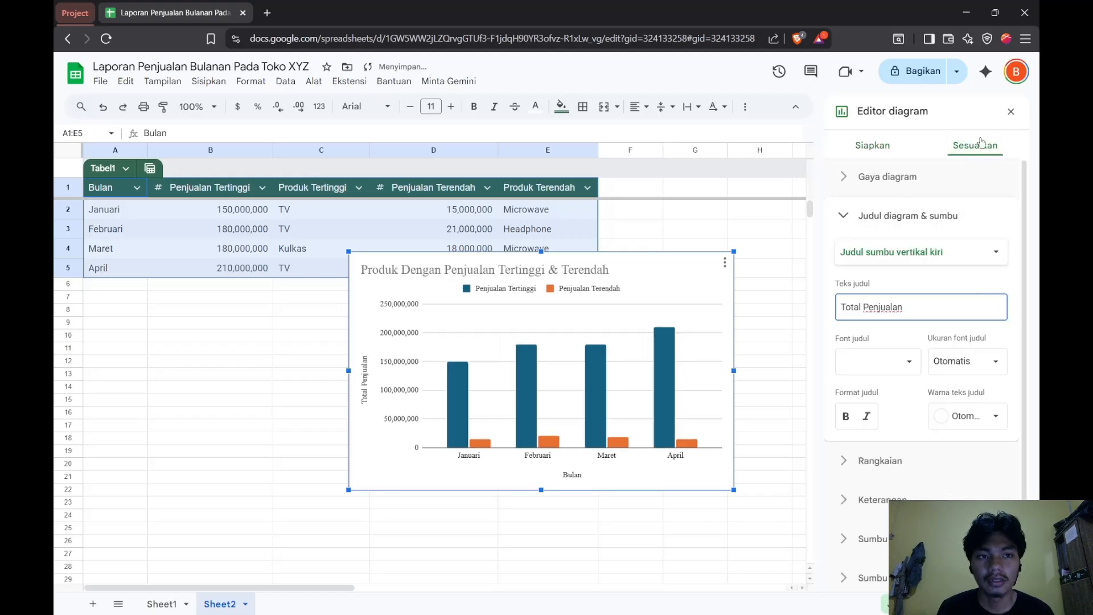
{"action": "left_click", "coordinate": [1011, 111]}
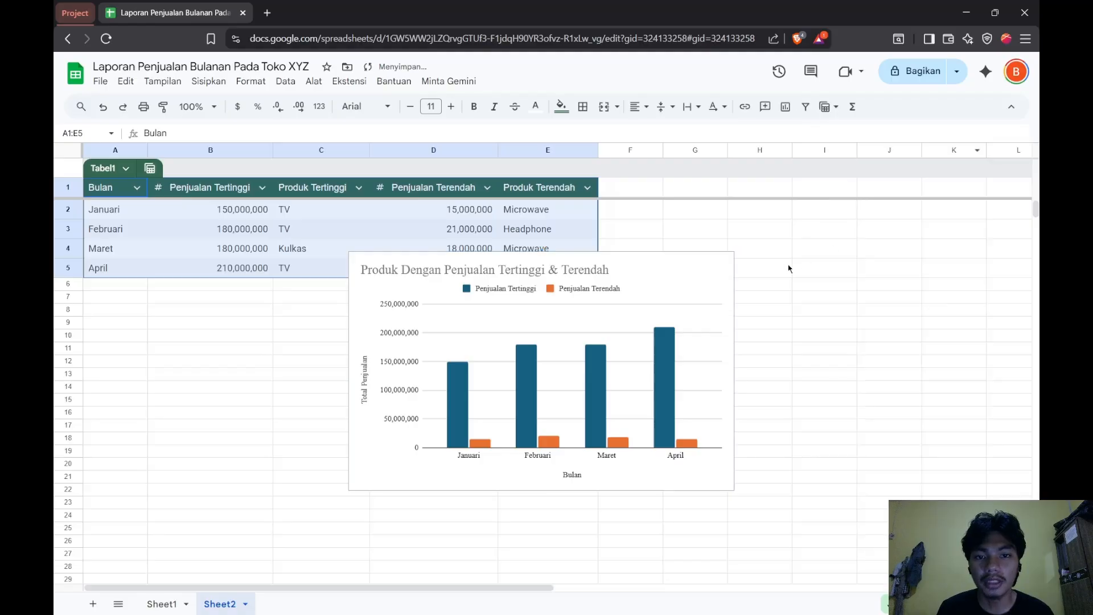
- Move the column chart below the table so that it no longer covers the data, starting under column D
{"action": "left_click", "coordinate": [687, 265]}
{"action": "left_click_drag", "start_coordinate": [672, 264], "coordinate": [748, 266]}
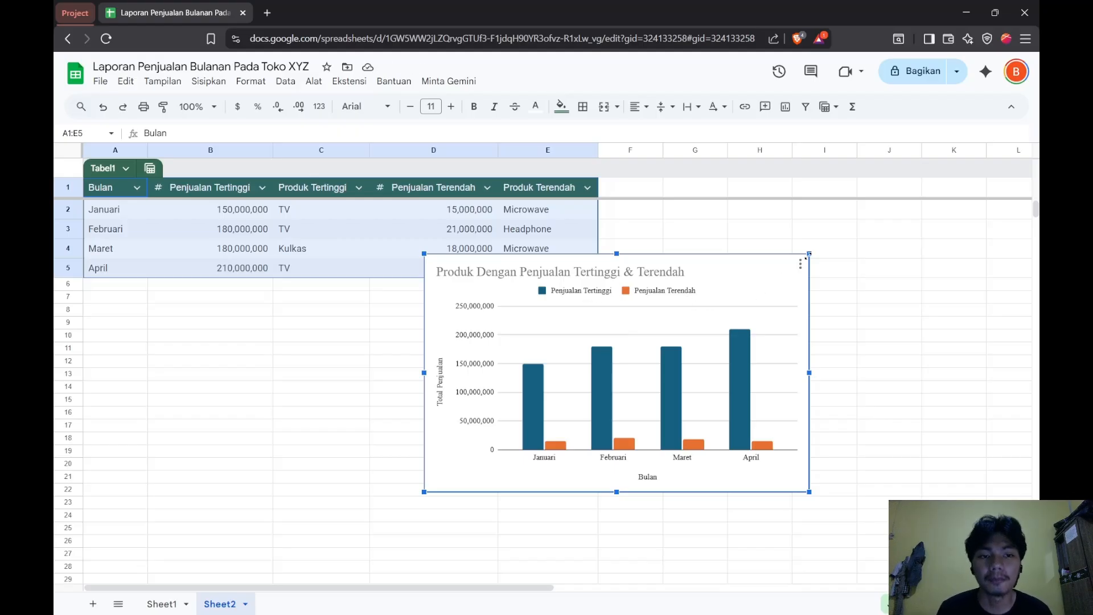
{"action": "left_click_drag", "start_coordinate": [728, 276], "coordinate": [754, 244]}
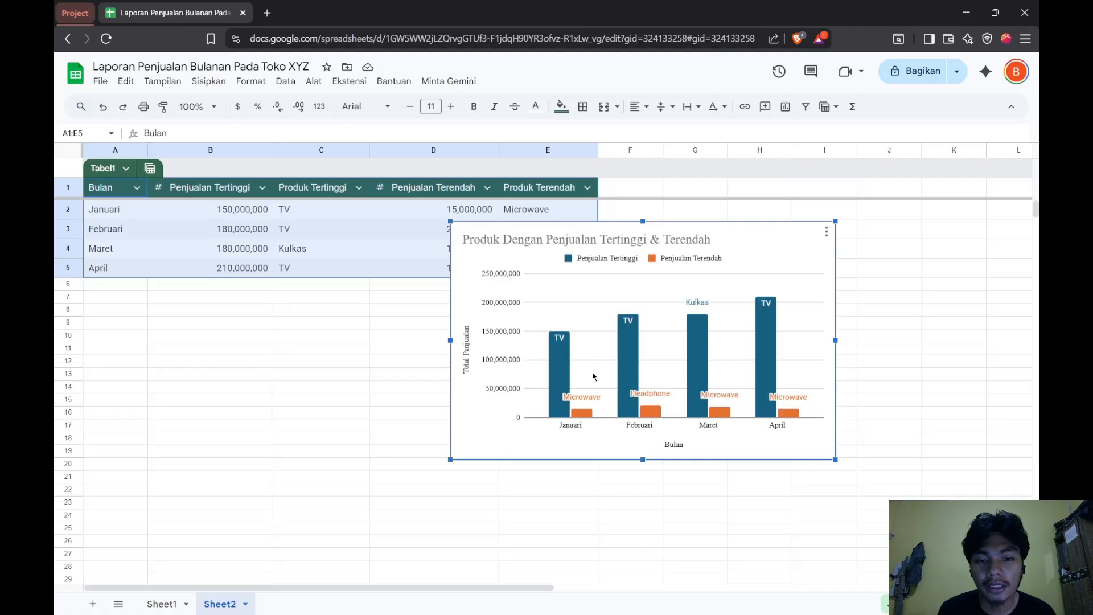
{"action": "mouse_move", "coordinate": [582, 409]}
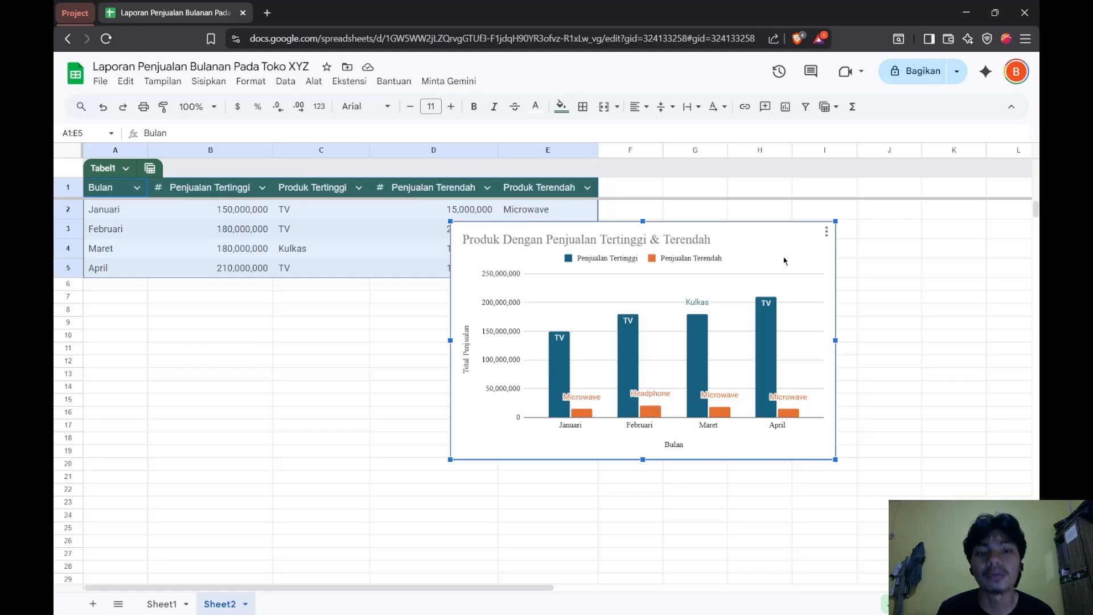
{"action": "left_click_drag", "start_coordinate": [590, 418], "coordinate": [584, 479]}
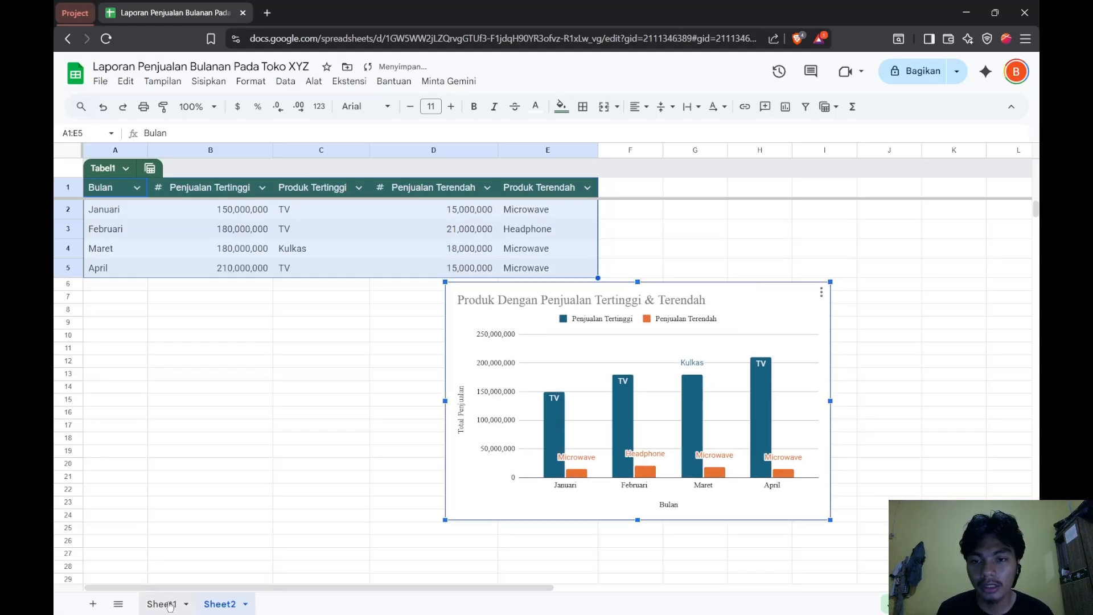
- Create a pivot table on a new sheet from the sales data in Sheet1, range A1:G31
{"action": "left_click", "coordinate": [164, 604]}
{"action": "scroll", "coordinate": [478, 360], "scroll_direction": "up", "scroll_amount": 2}
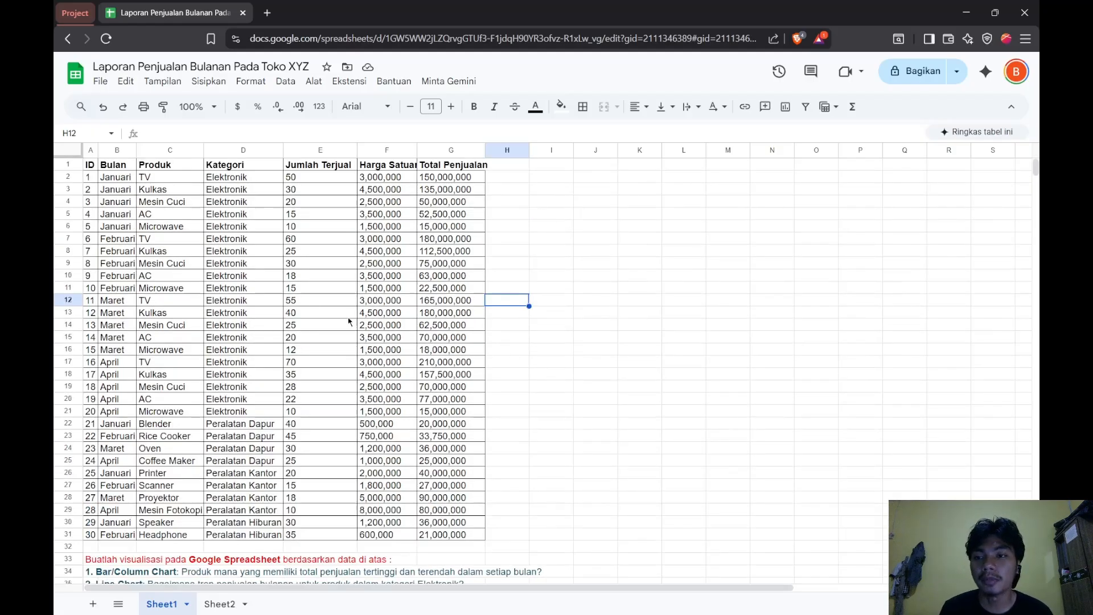
{"action": "left_click_drag", "start_coordinate": [91, 166], "coordinate": [463, 541]}
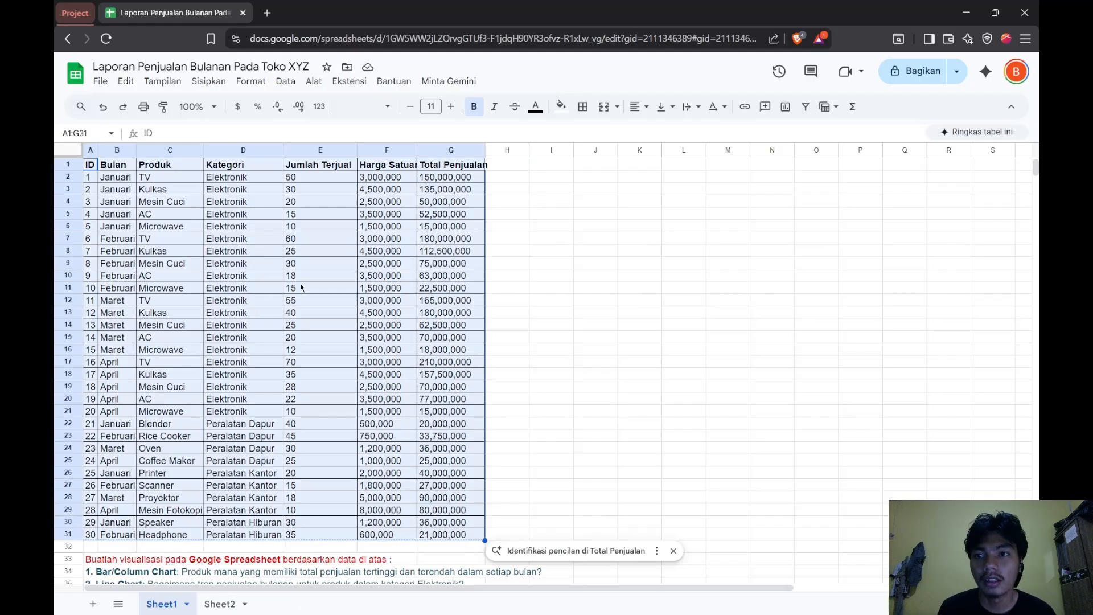
{"action": "left_click", "coordinate": [206, 82]}
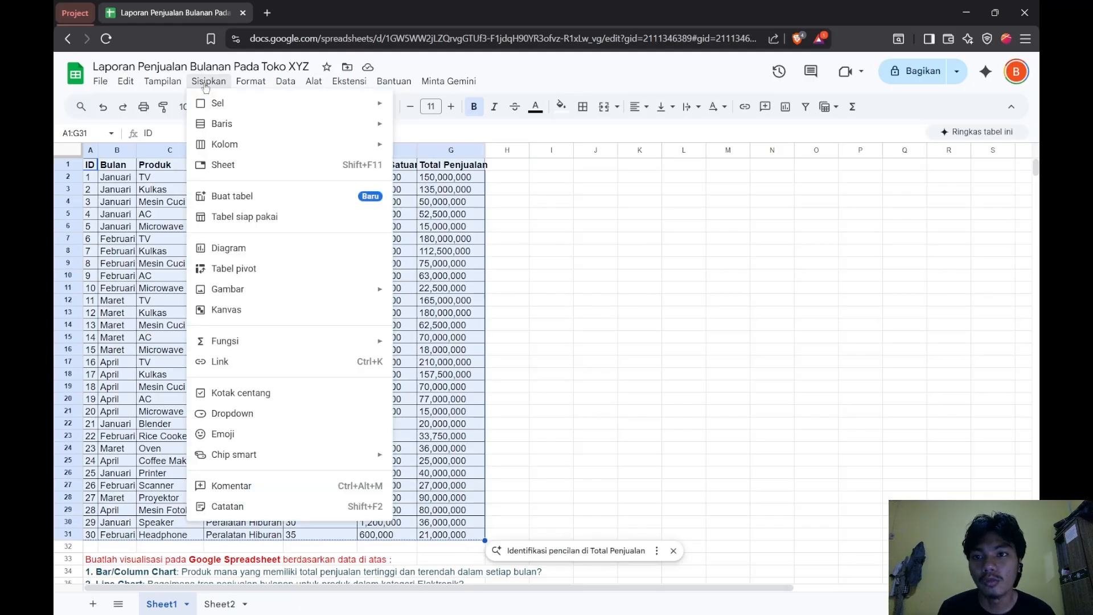
{"action": "left_click", "coordinate": [243, 270]}
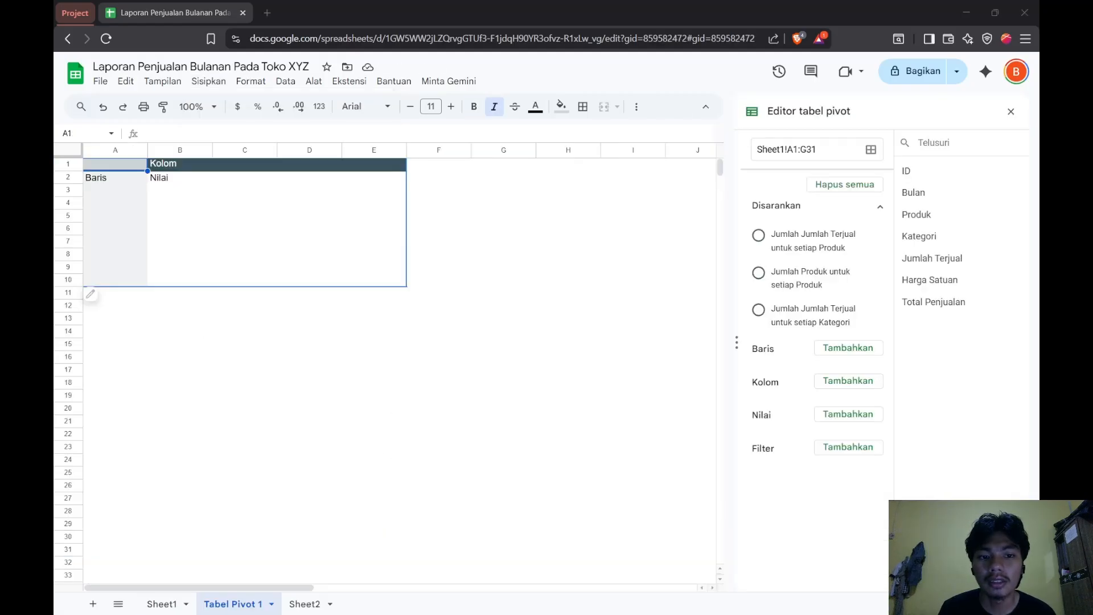
- Add Produk as the pivot table's rows and Bulan as its columns, with totals turned off for both
{"action": "left_click", "coordinate": [834, 349]}
{"action": "left_click", "coordinate": [848, 439]}
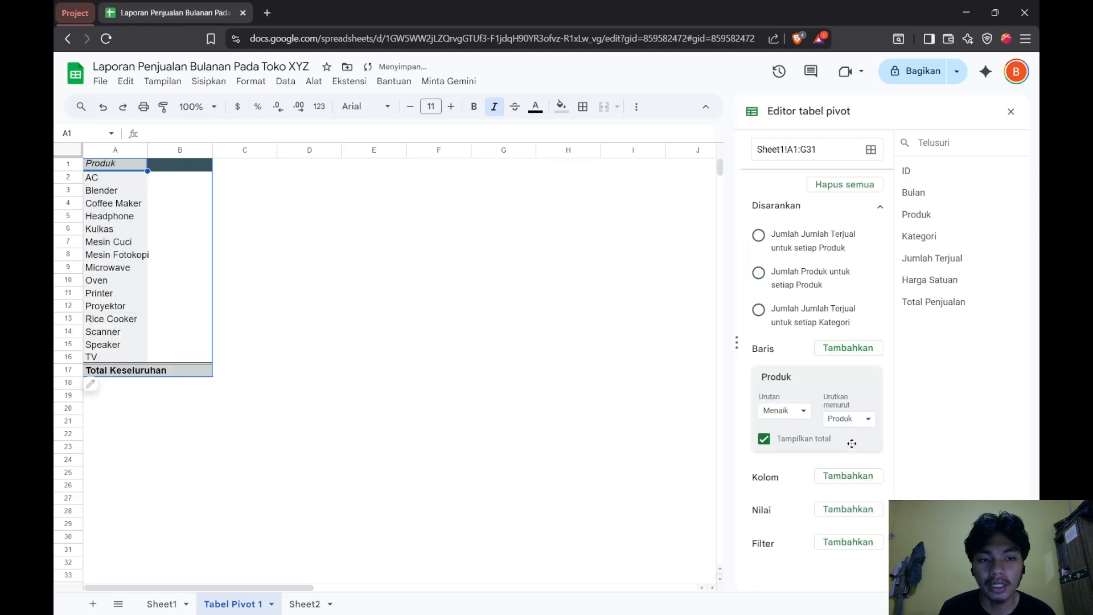
{"action": "left_click", "coordinate": [763, 443]}
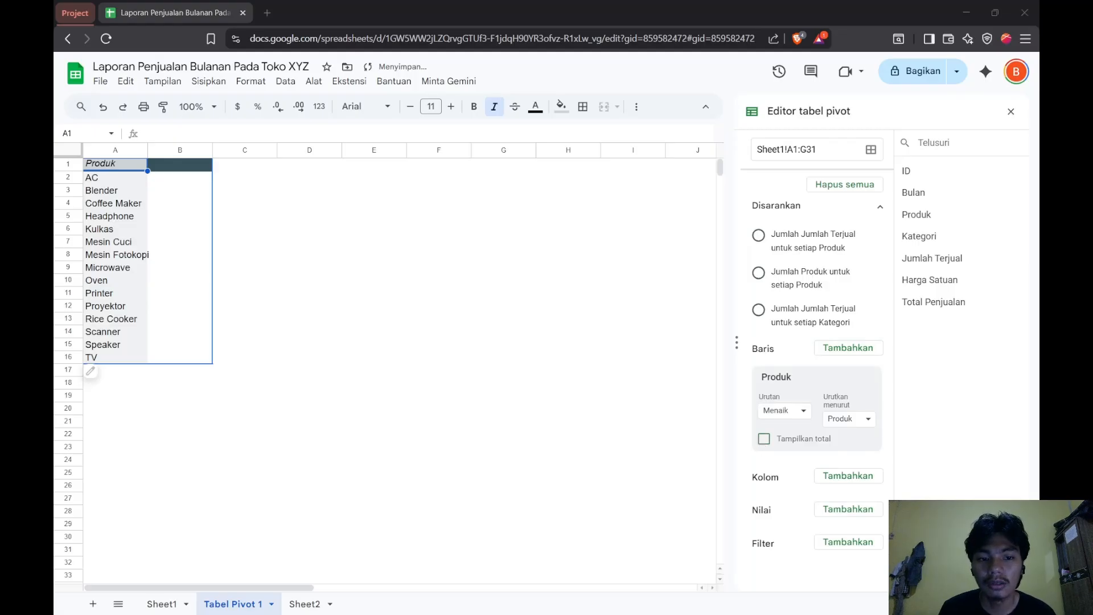
{"action": "left_click", "coordinate": [848, 475]}
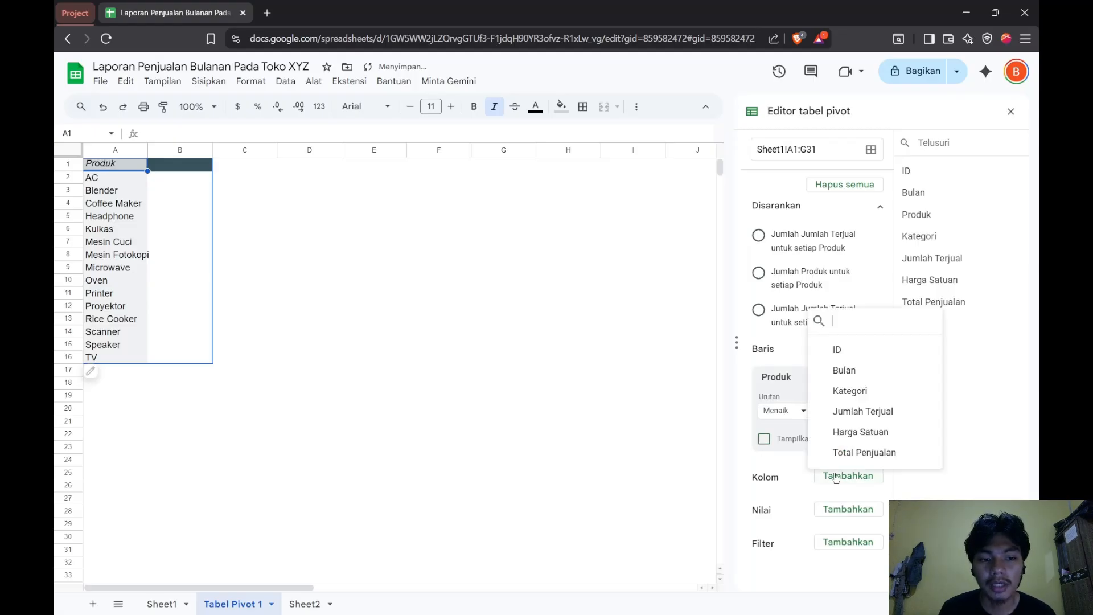
{"action": "left_click", "coordinate": [837, 371]}
{"action": "scroll", "coordinate": [823, 426], "scroll_direction": "down", "scroll_amount": 1}
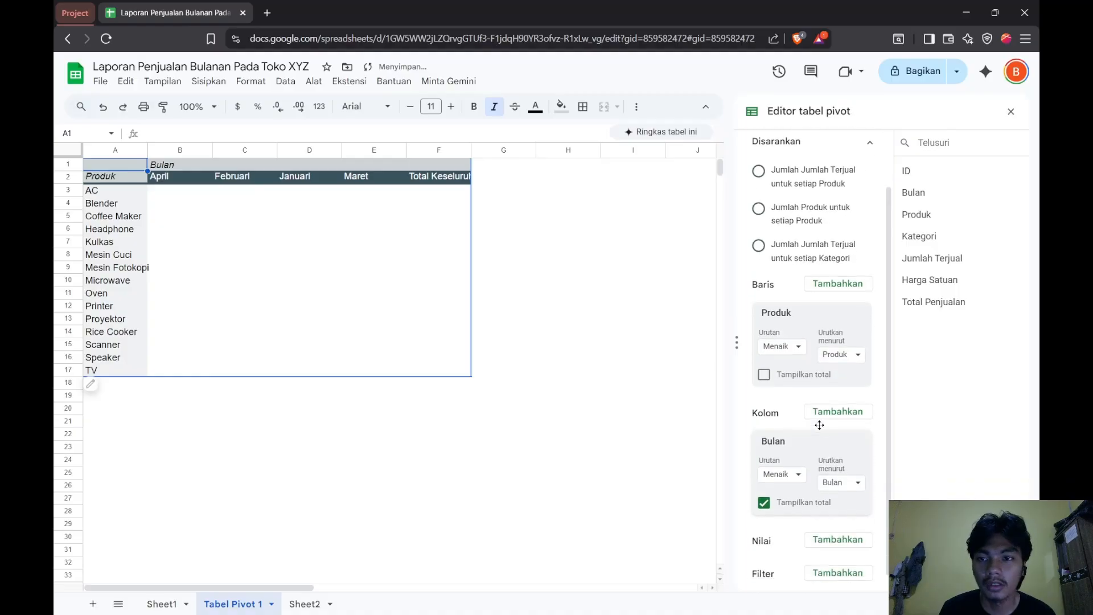
{"action": "left_click", "coordinate": [763, 503]}
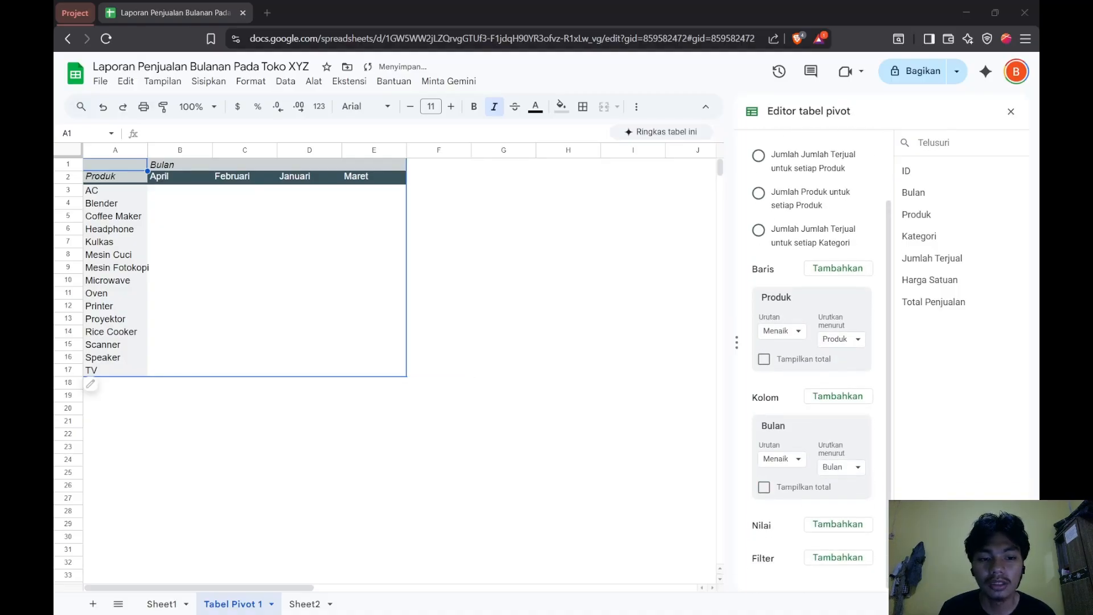
- Add Jumlah Terjual as the pivot table's values, summarized by SUM
{"action": "left_click", "coordinate": [837, 523]}
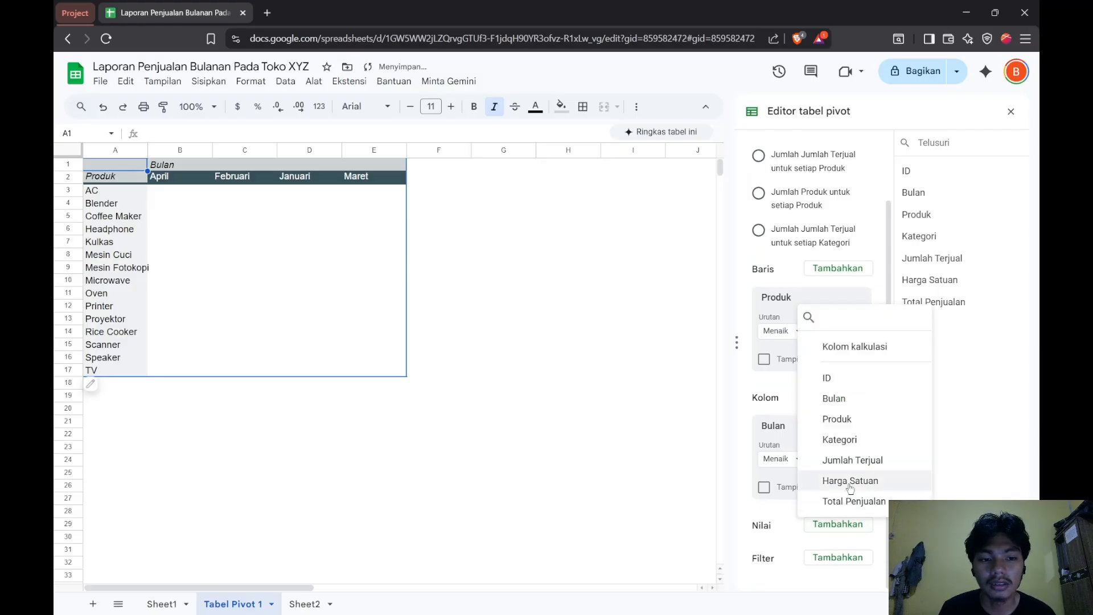
{"action": "left_click", "coordinate": [814, 456]}
{"action": "scroll", "coordinate": [806, 500], "scroll_direction": "down", "scroll_amount": 1}
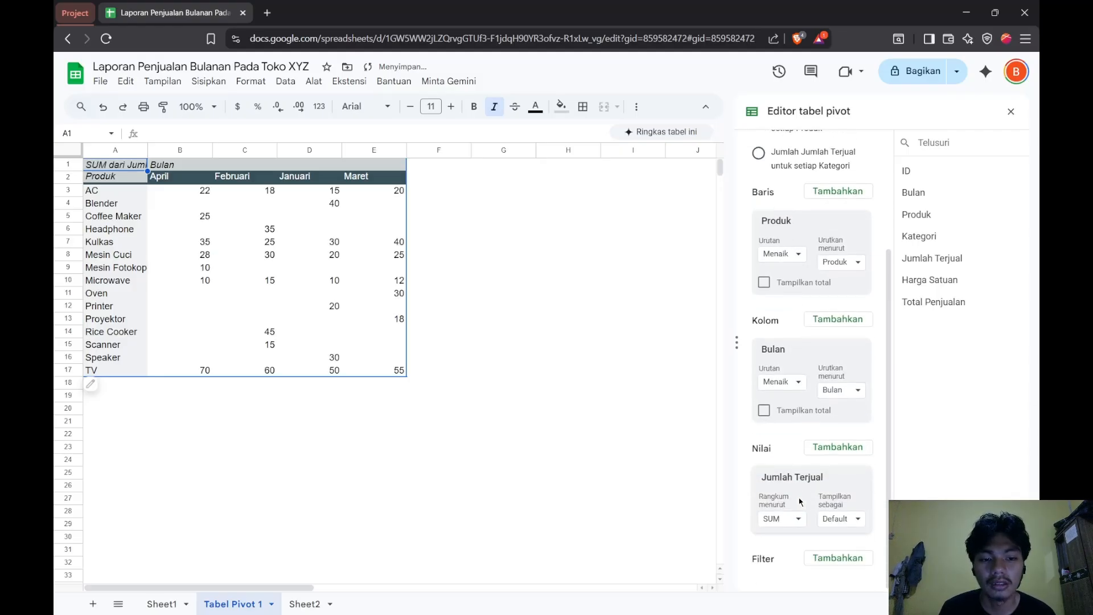
- Filter the pivot table by Kategori so that only Elektronik is included
{"action": "left_click", "coordinate": [823, 560]}
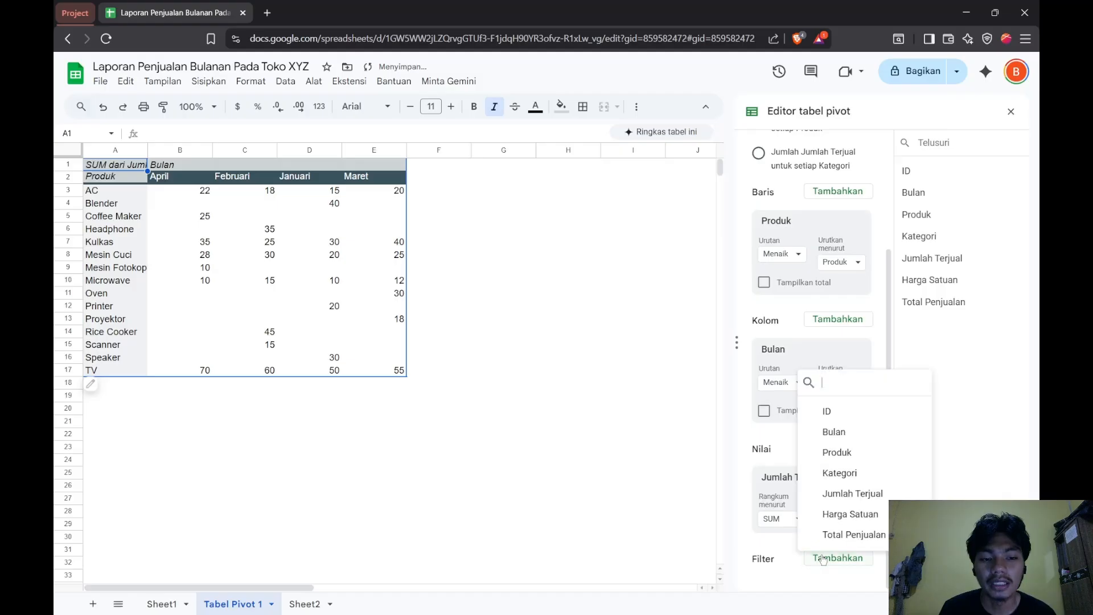
{"action": "left_click", "coordinate": [841, 473]}
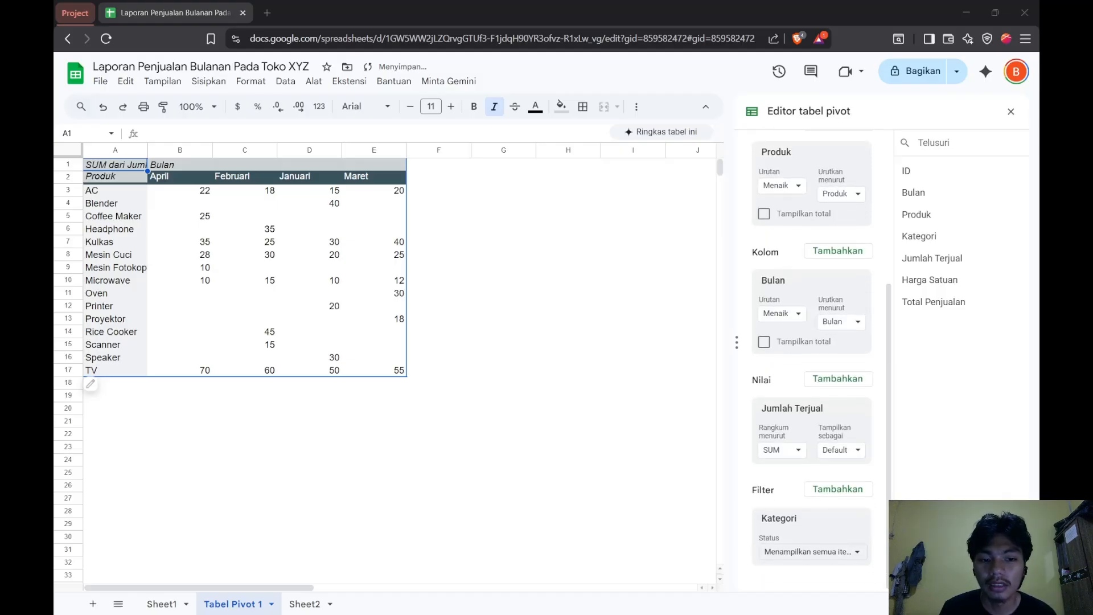
{"action": "left_click", "coordinate": [814, 551]}
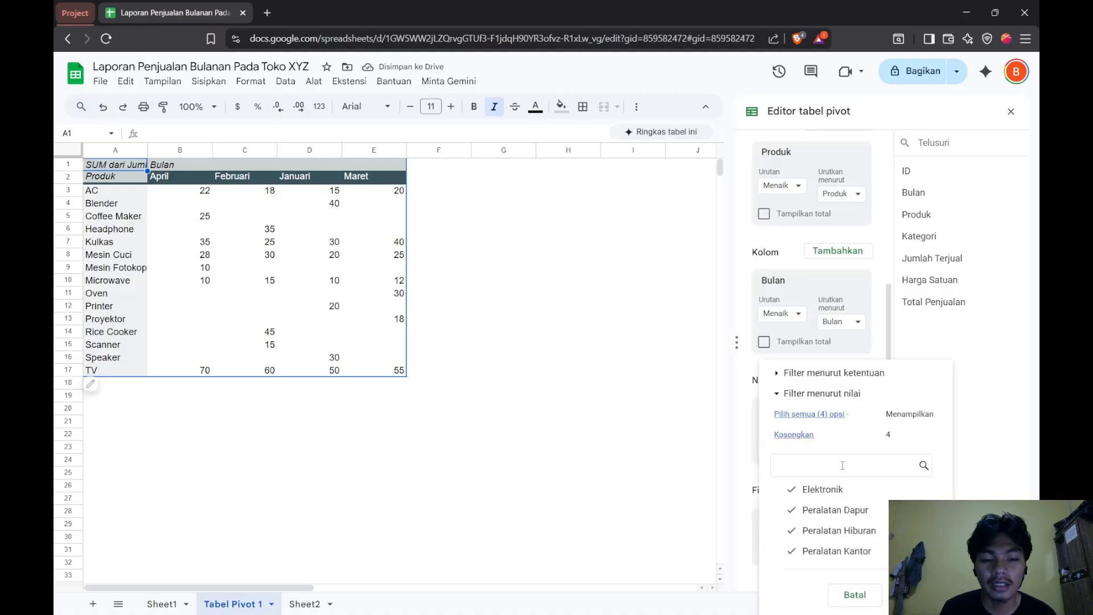
{"action": "left_click", "coordinate": [815, 551]}
{"action": "left_click", "coordinate": [823, 530]}
{"action": "left_click", "coordinate": [828, 510]}
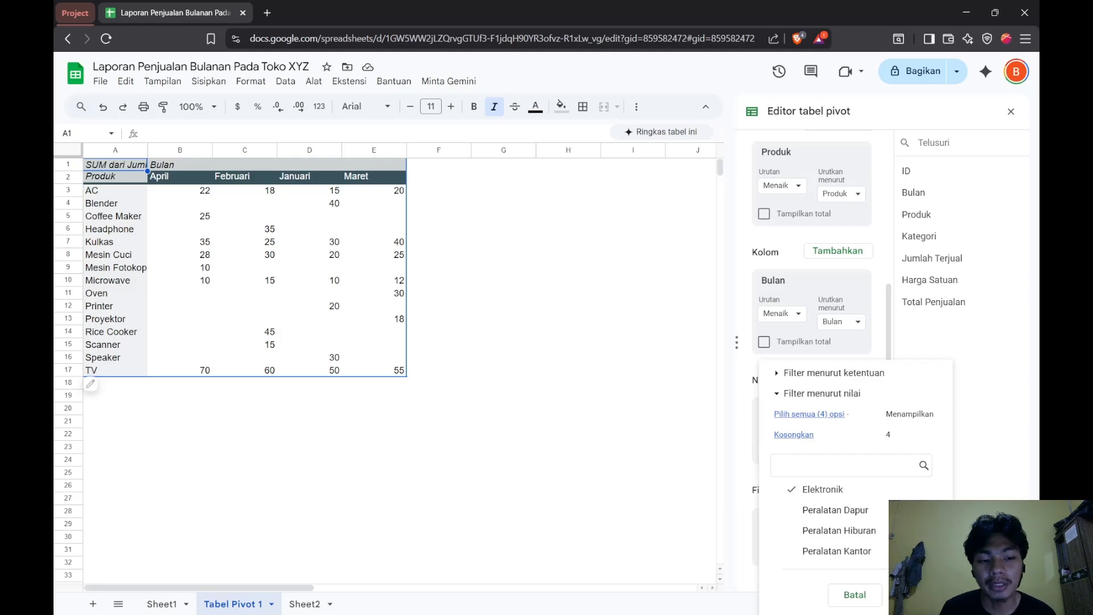
{"action": "left_click", "coordinate": [915, 595]}
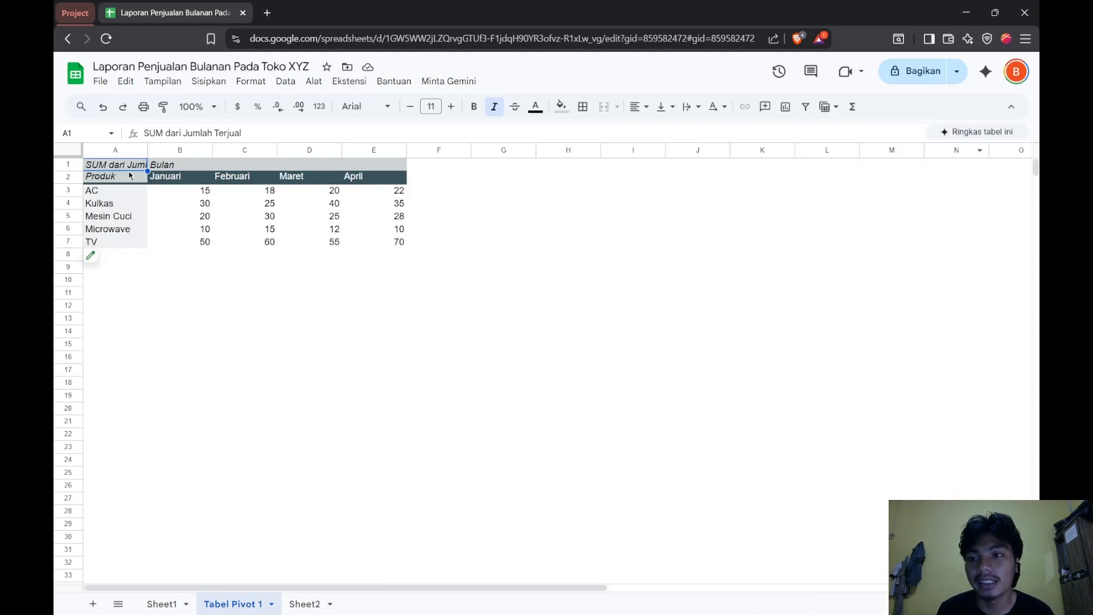
- Insert a chart from the pivot range A2:E7 and change its type to a line chart
{"action": "left_click_drag", "start_coordinate": [127, 175], "coordinate": [378, 244]}
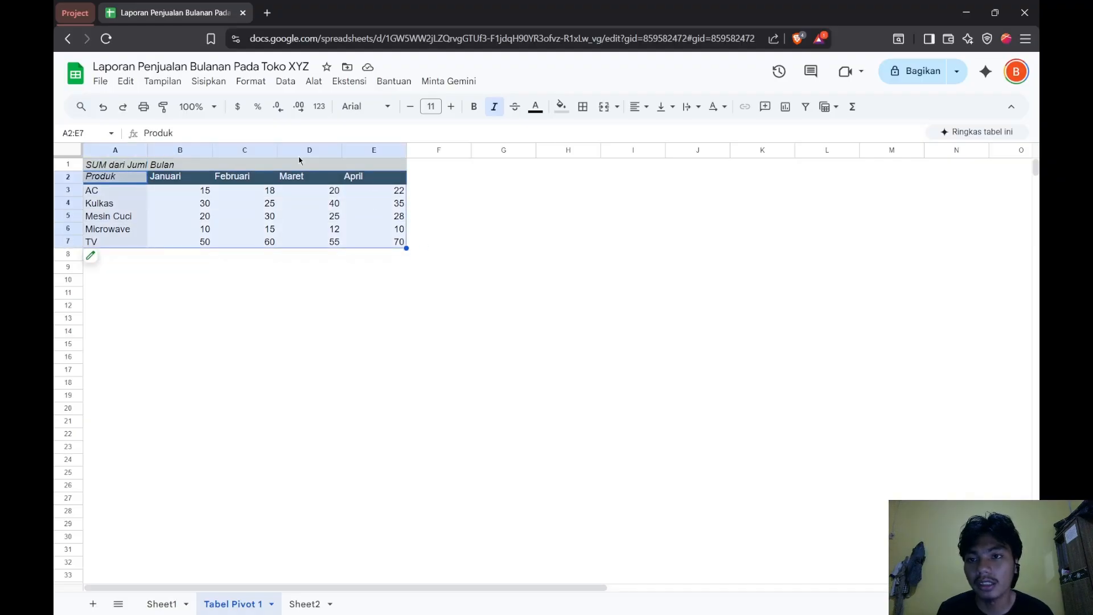
{"action": "left_click", "coordinate": [207, 81]}
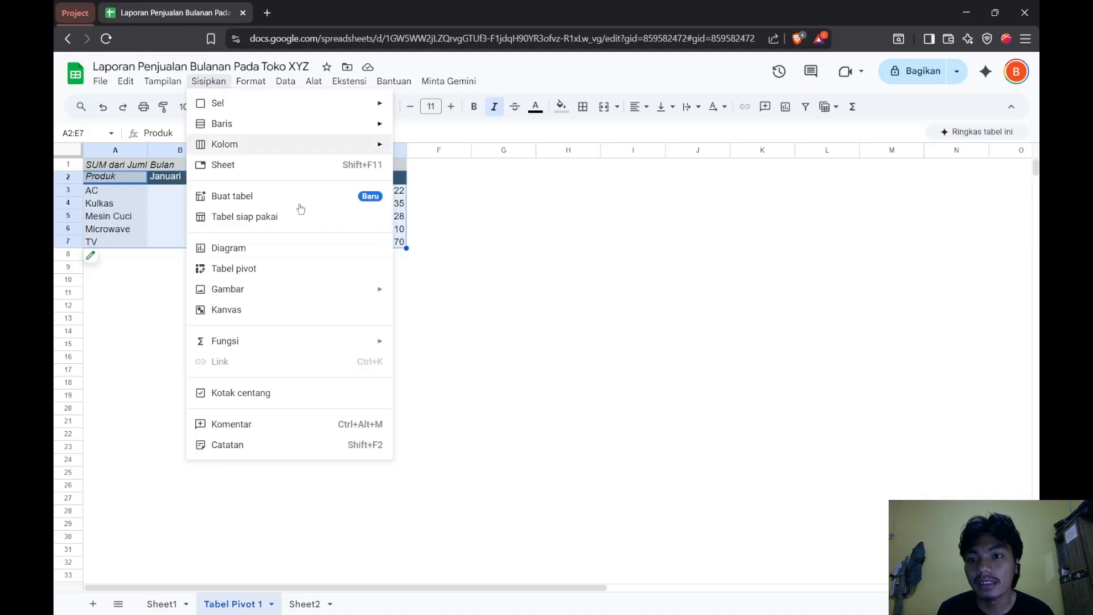
{"action": "left_click", "coordinate": [248, 253]}
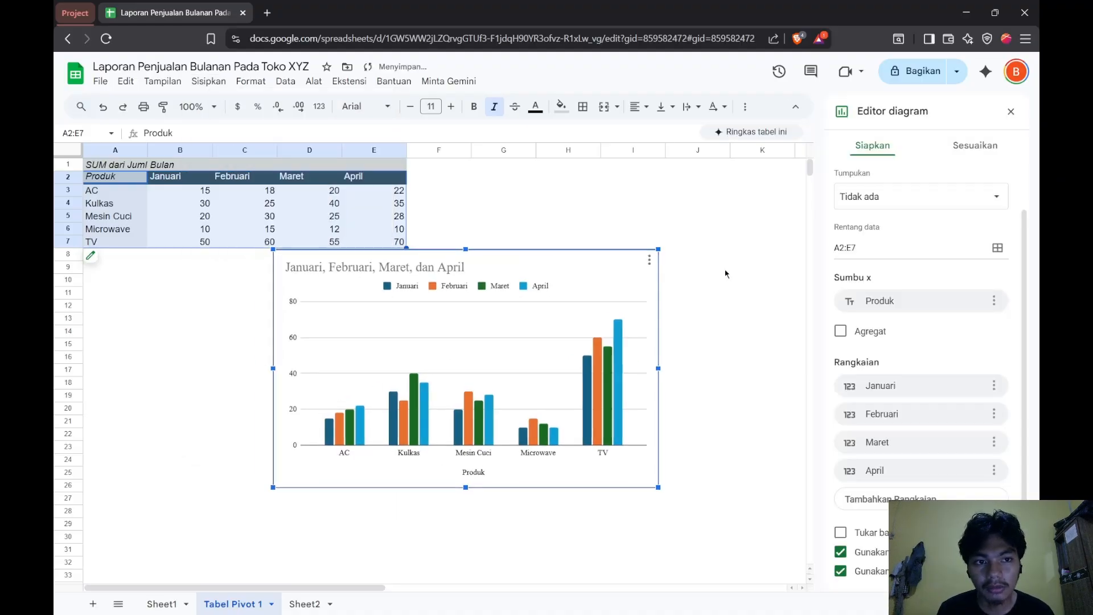
{"action": "scroll", "coordinate": [883, 276], "scroll_direction": "up", "scroll_amount": 2}
{"action": "left_click", "coordinate": [894, 199]}
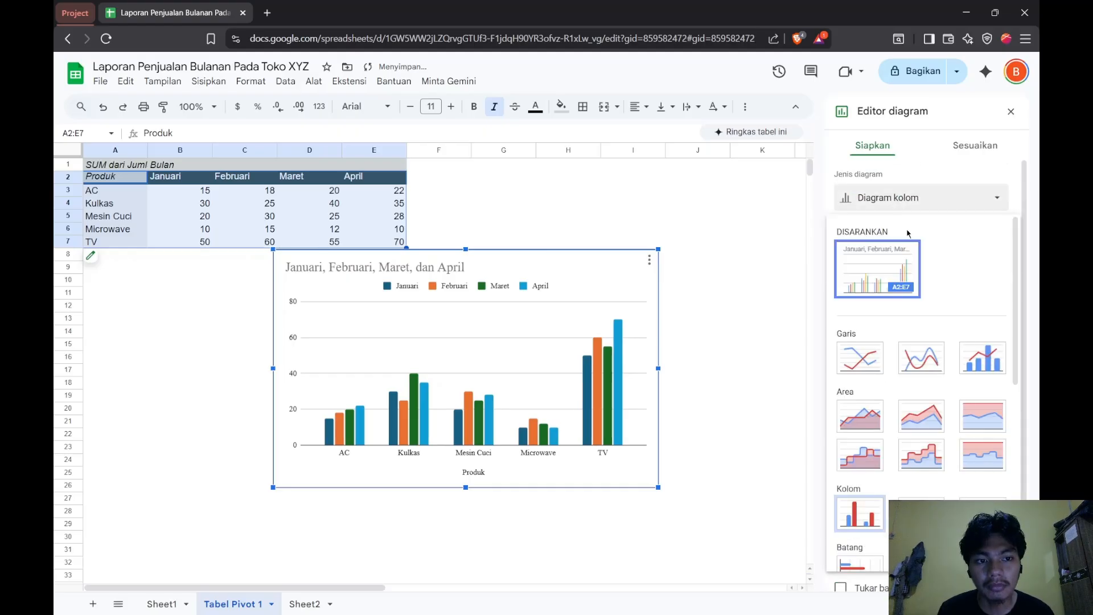
{"action": "left_click", "coordinate": [863, 373]}
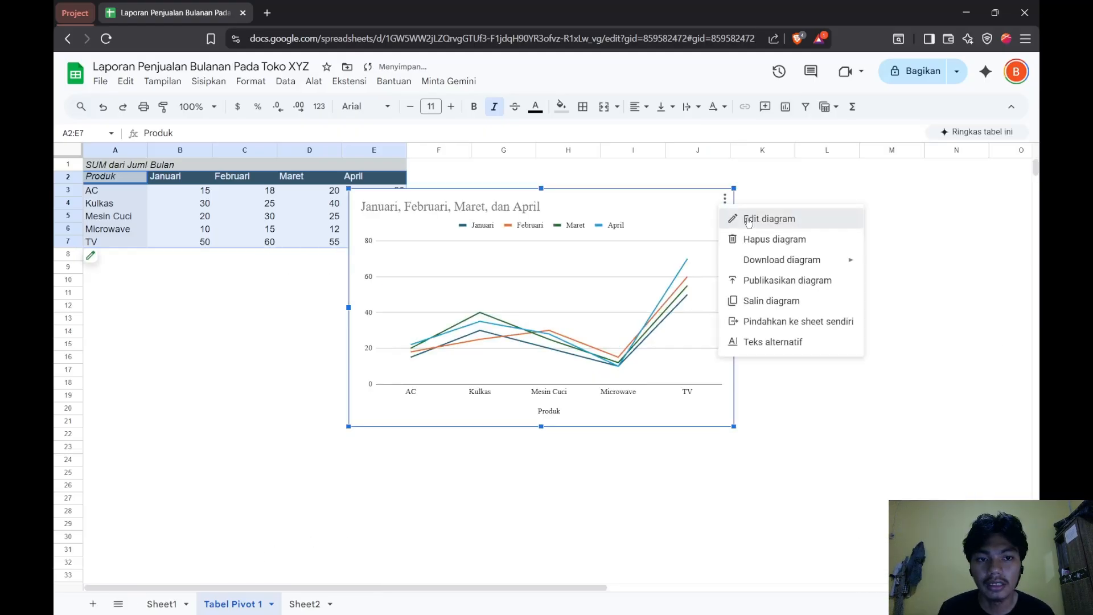
- Switch the line chart's rows and columns so the months form the horizontal axis, and open its chart and axis title settings
{"action": "left_click", "coordinate": [746, 219]}
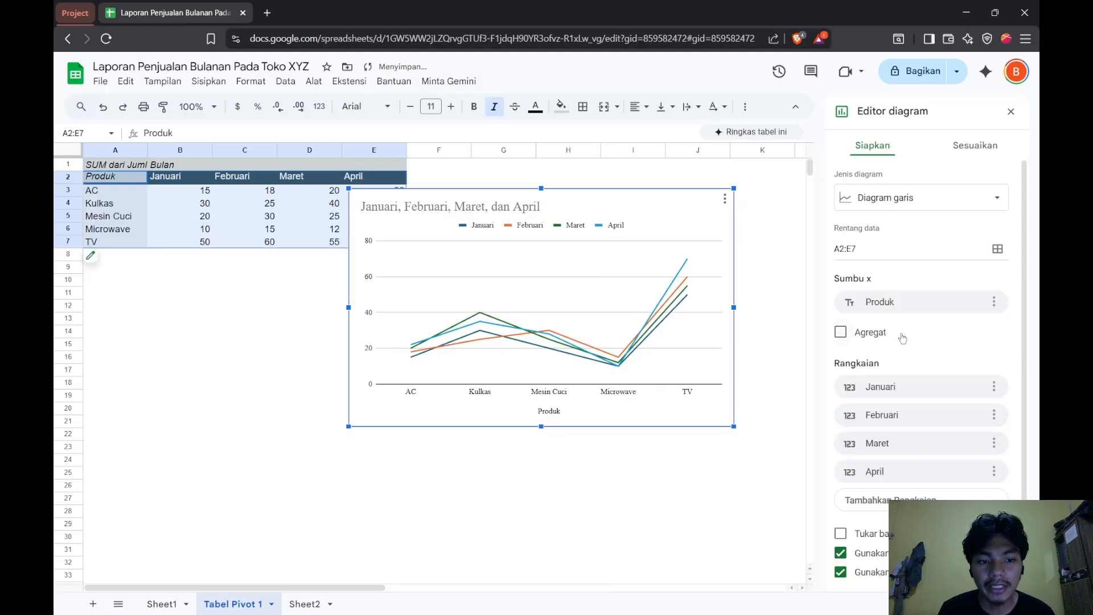
{"action": "left_click", "coordinate": [841, 533]}
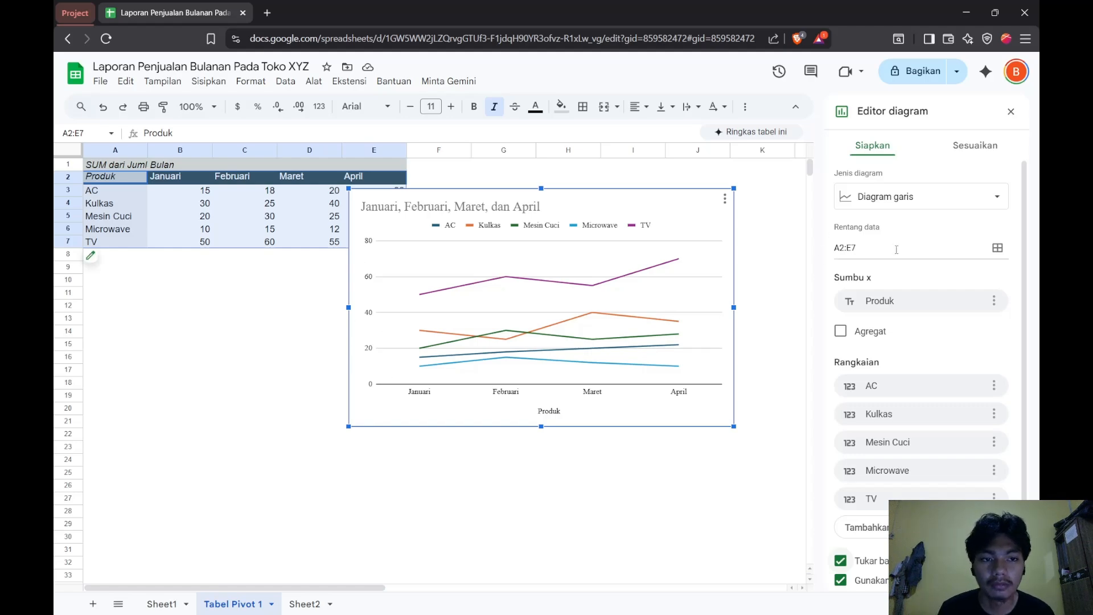
{"action": "scroll", "coordinate": [922, 251], "scroll_direction": "down", "scroll_amount": 1}
{"action": "left_click", "coordinate": [975, 146]}
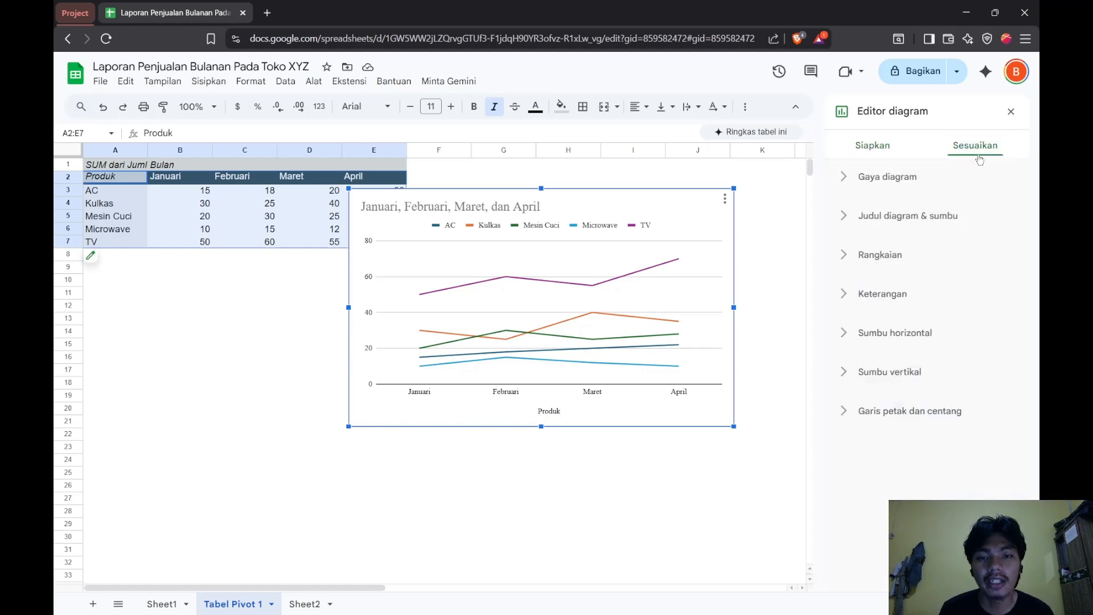
{"action": "left_click", "coordinate": [844, 218]}
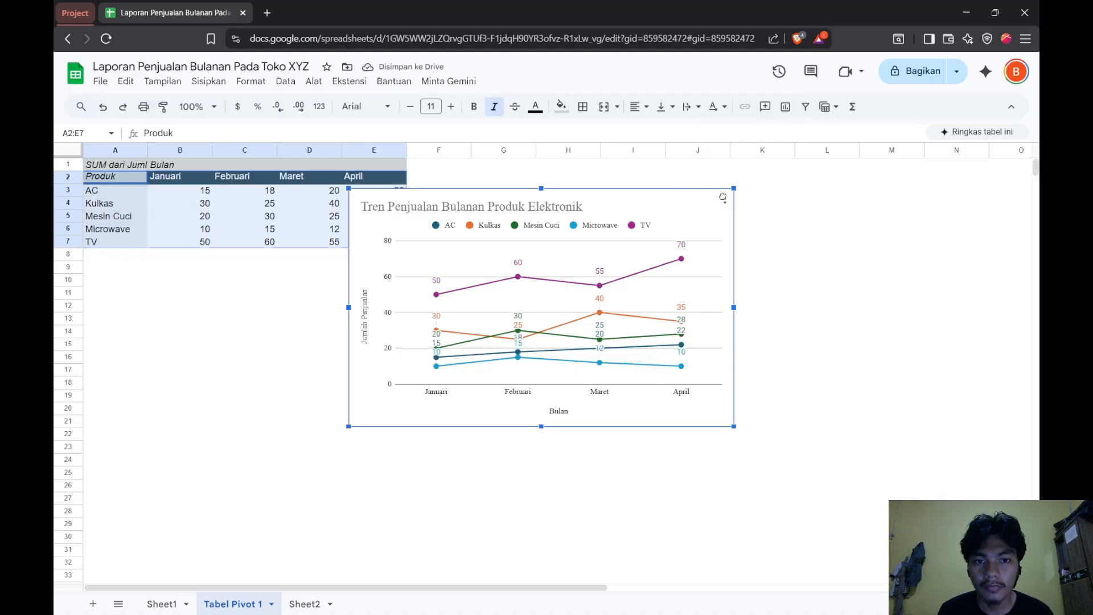
- Enlarge the line chart and place it beside the pivot table, starting in column F, so it no longer covers the data
{"action": "left_click_drag", "start_coordinate": [723, 197], "coordinate": [757, 194]}
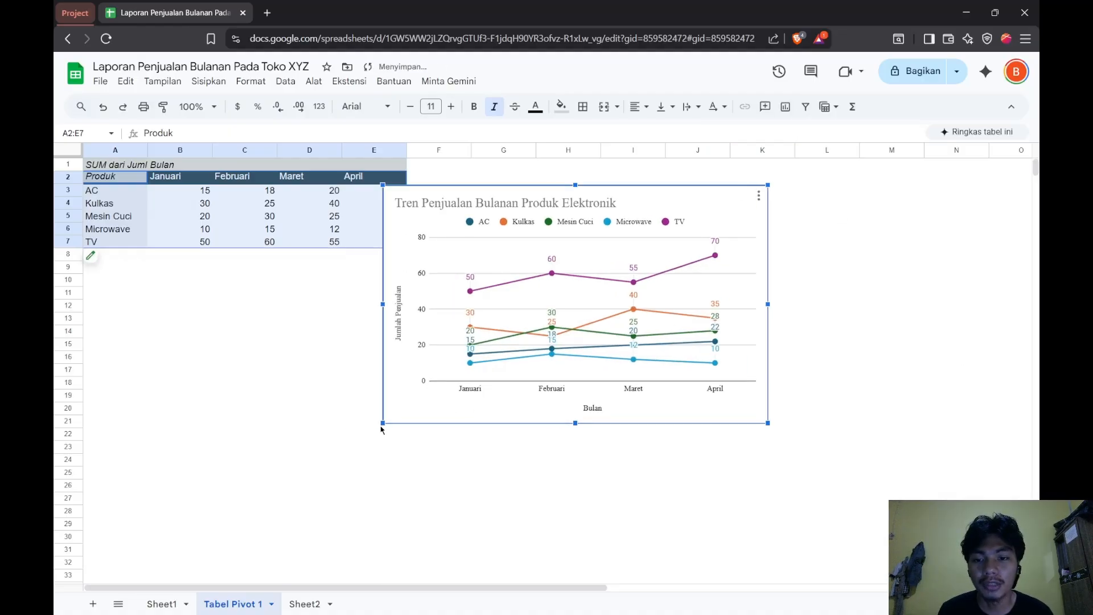
{"action": "left_click_drag", "start_coordinate": [383, 423], "coordinate": [238, 513]}
{"action": "left_click_drag", "start_coordinate": [678, 193], "coordinate": [856, 181]}
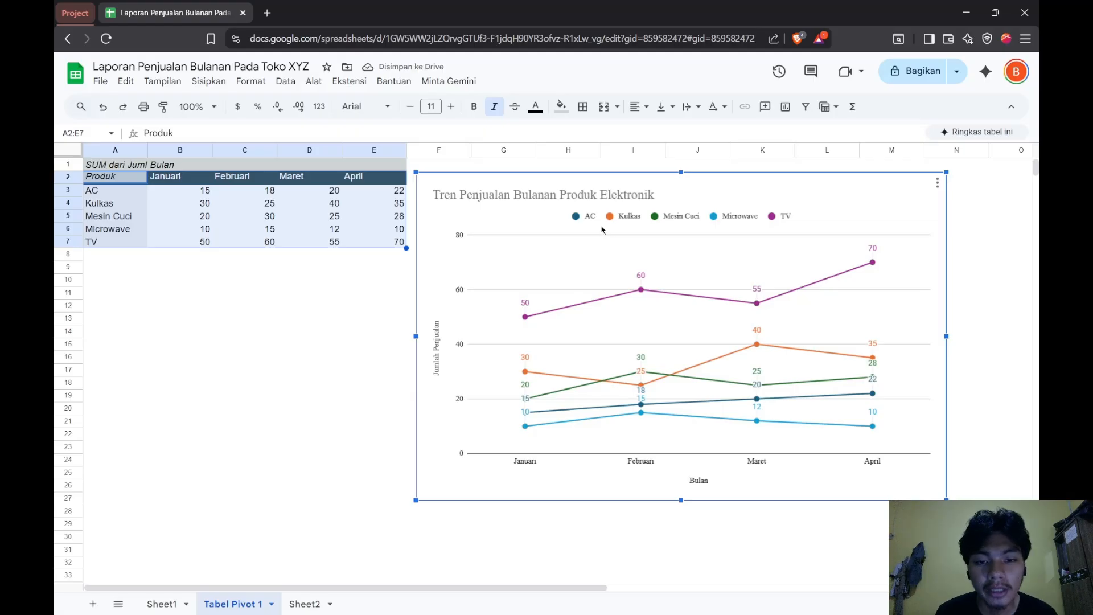
{"action": "left_click_drag", "start_coordinate": [602, 230], "coordinate": [604, 239]}
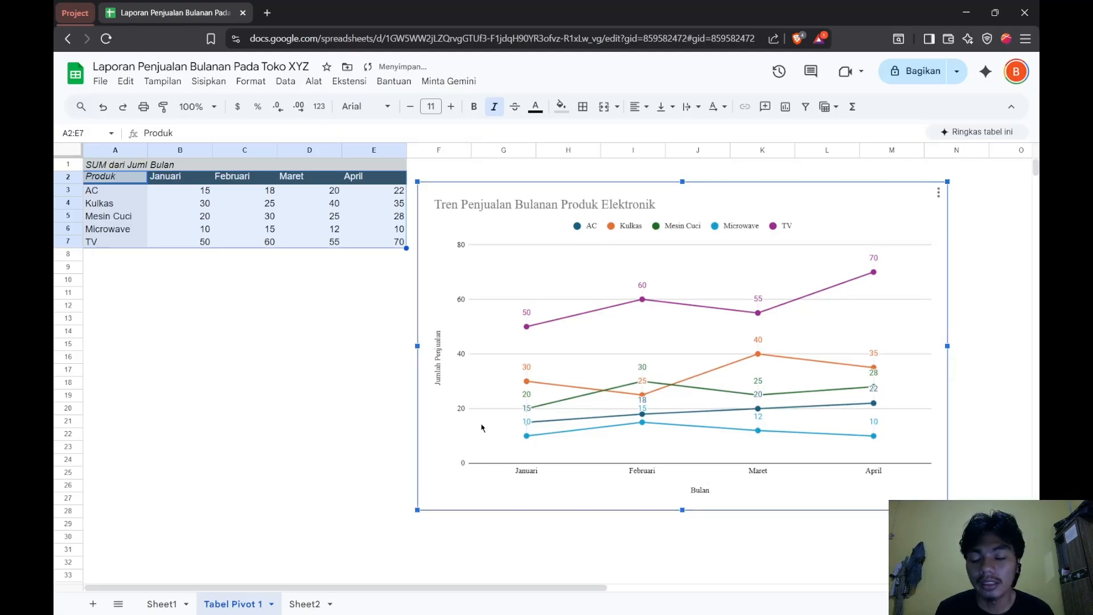
- Create a second pivot table on a new sheet from Sheet1's range A1:G31
{"action": "left_click", "coordinate": [157, 603]}
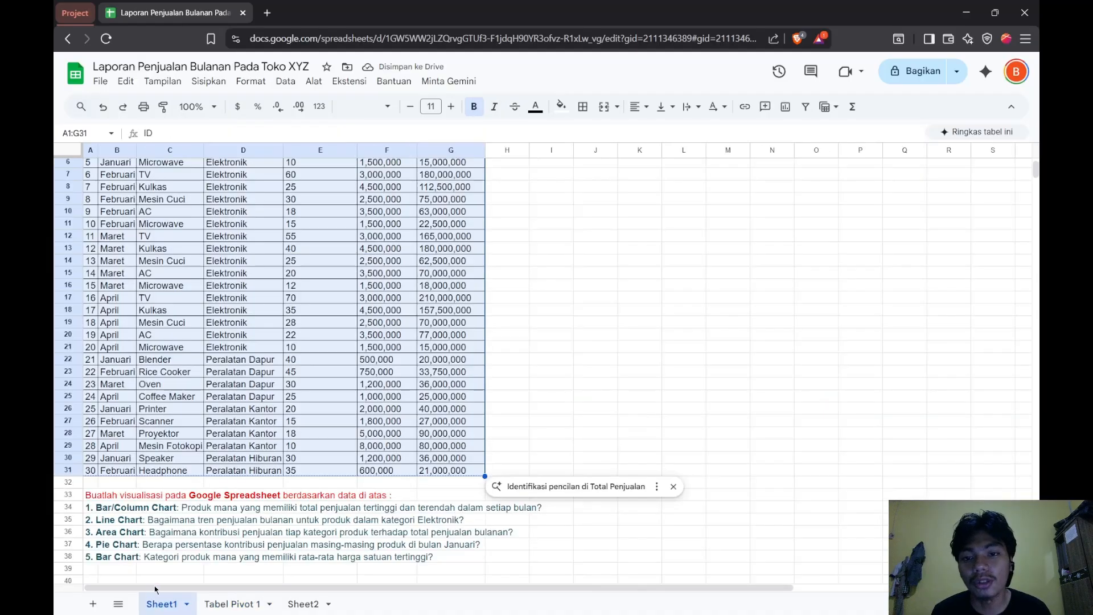
{"action": "left_click", "coordinate": [514, 347]}
{"action": "scroll", "coordinate": [514, 347], "scroll_direction": "up", "scroll_amount": 2}
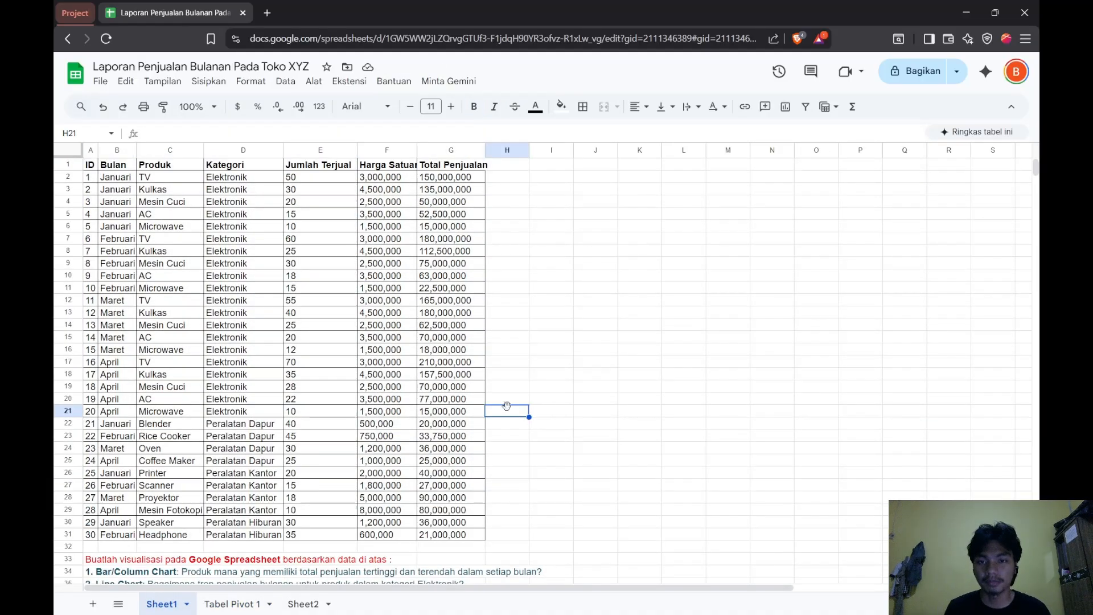
{"action": "mouse_move", "coordinate": [88, 168]}
{"action": "left_mouse_down"}
{"action": "mouse_move", "coordinate": [268, 228]}
{"action": "mouse_move", "coordinate": [459, 413]}
{"action": "mouse_move", "coordinate": [472, 534]}
{"action": "left_mouse_up"}
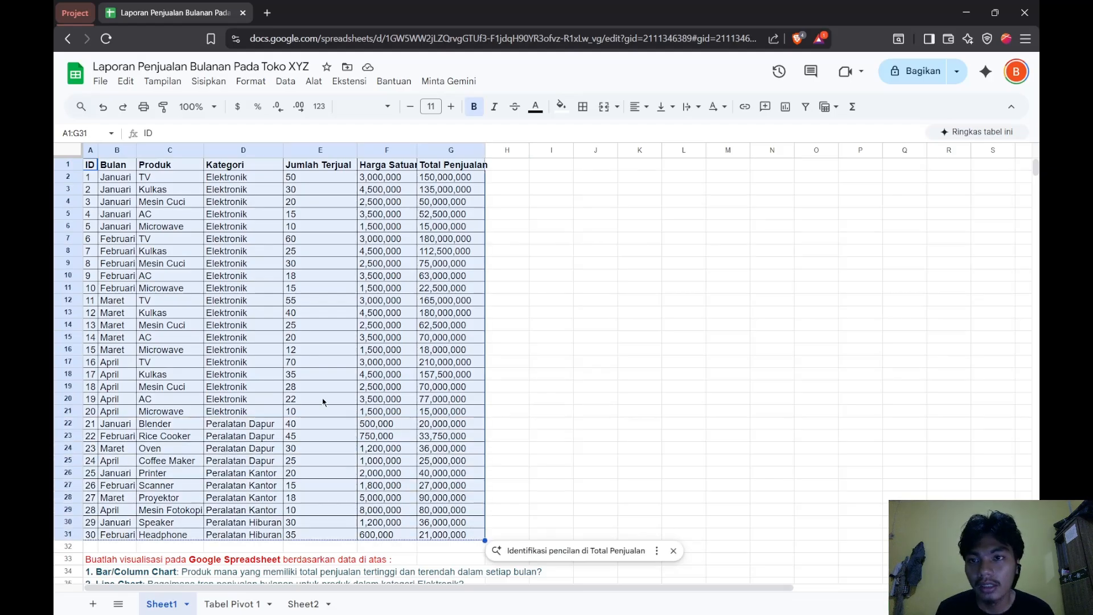
{"action": "left_click", "coordinate": [206, 84]}
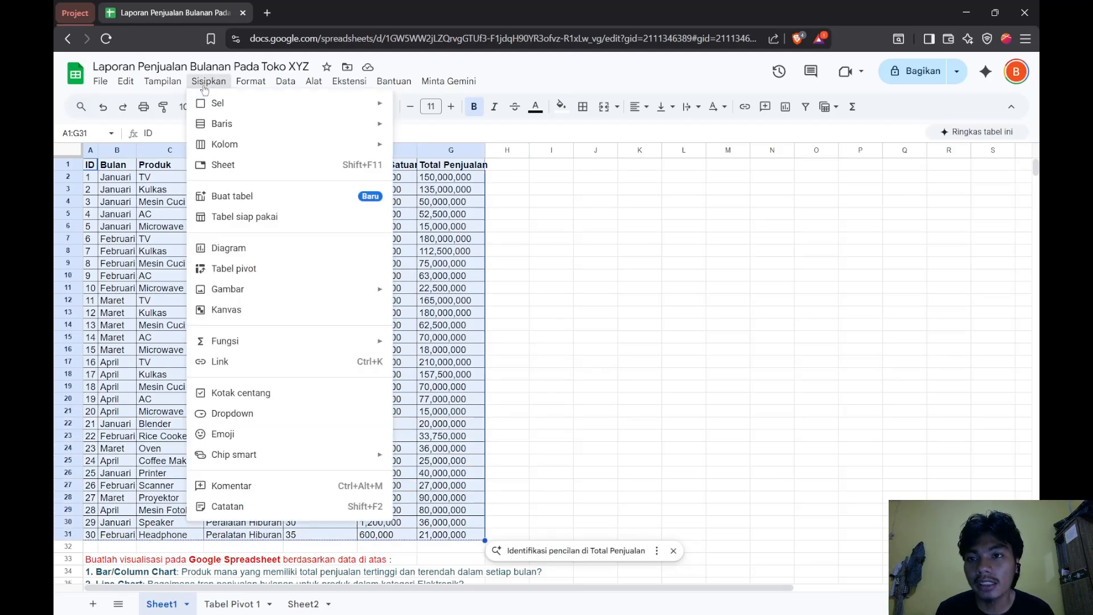
{"action": "left_click", "coordinate": [257, 270]}
{"action": "left_click", "coordinate": [618, 416]}
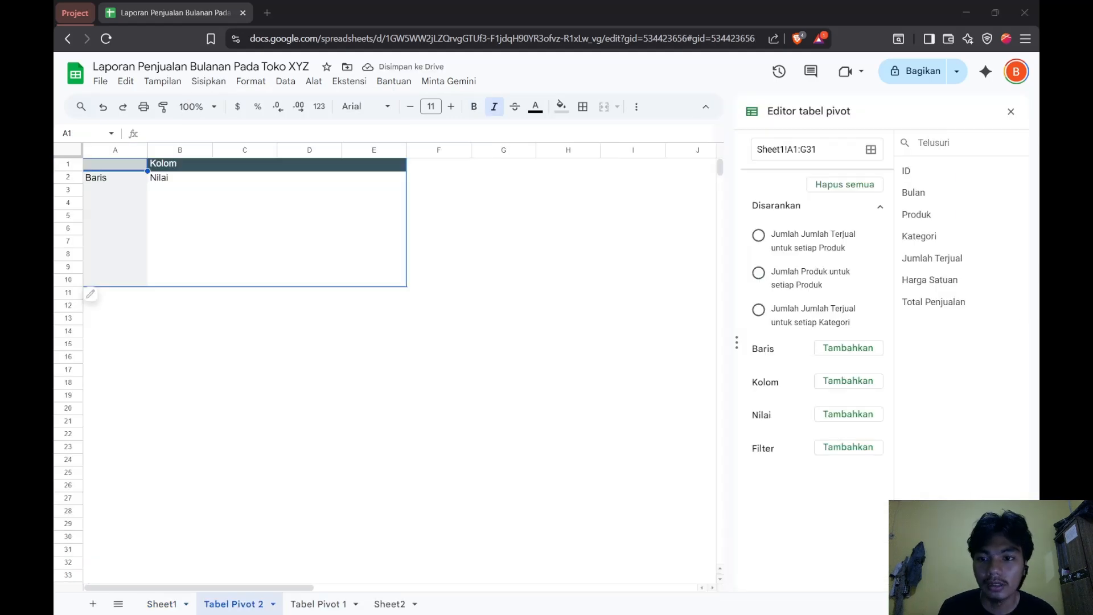
- Add Kategori as the pivot table's rows with its total hidden, and Bulan as the columns without a total
{"action": "left_click", "coordinate": [864, 348]}
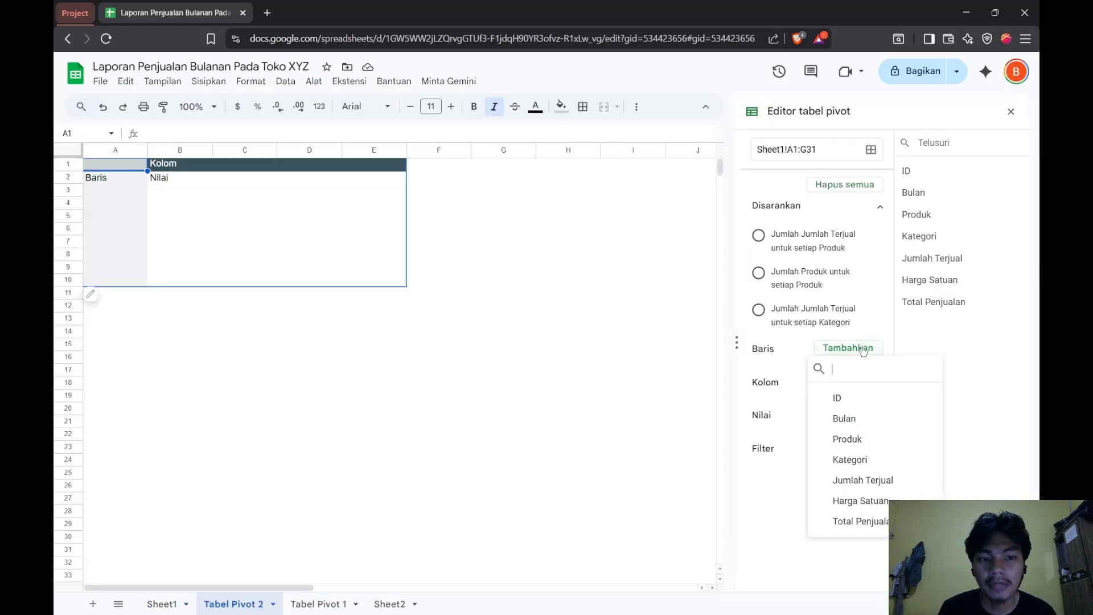
{"action": "left_click", "coordinate": [860, 460]}
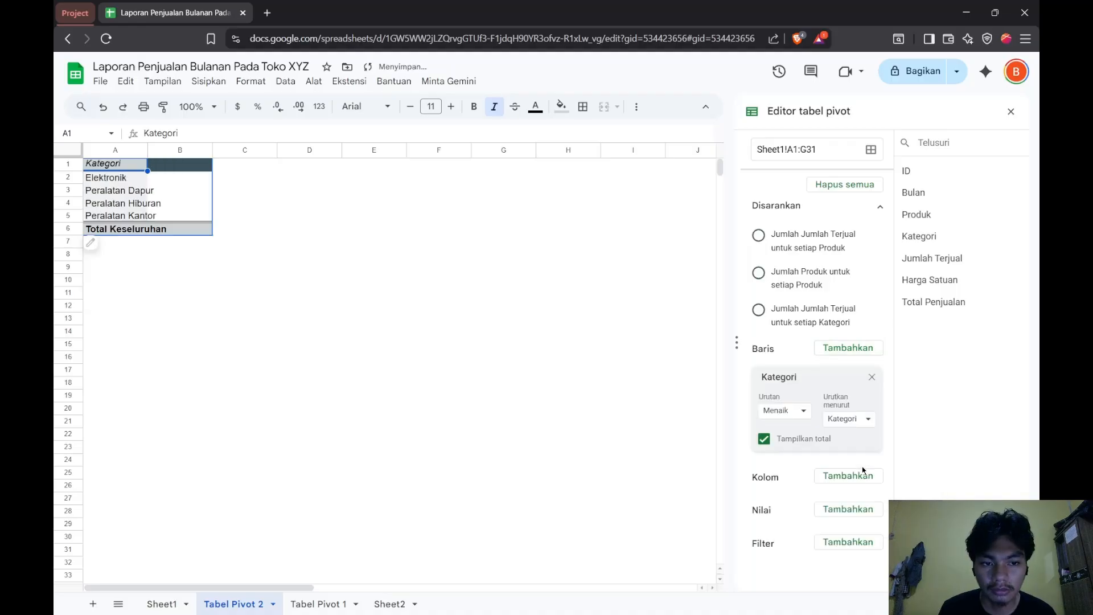
{"action": "left_click", "coordinate": [764, 441]}
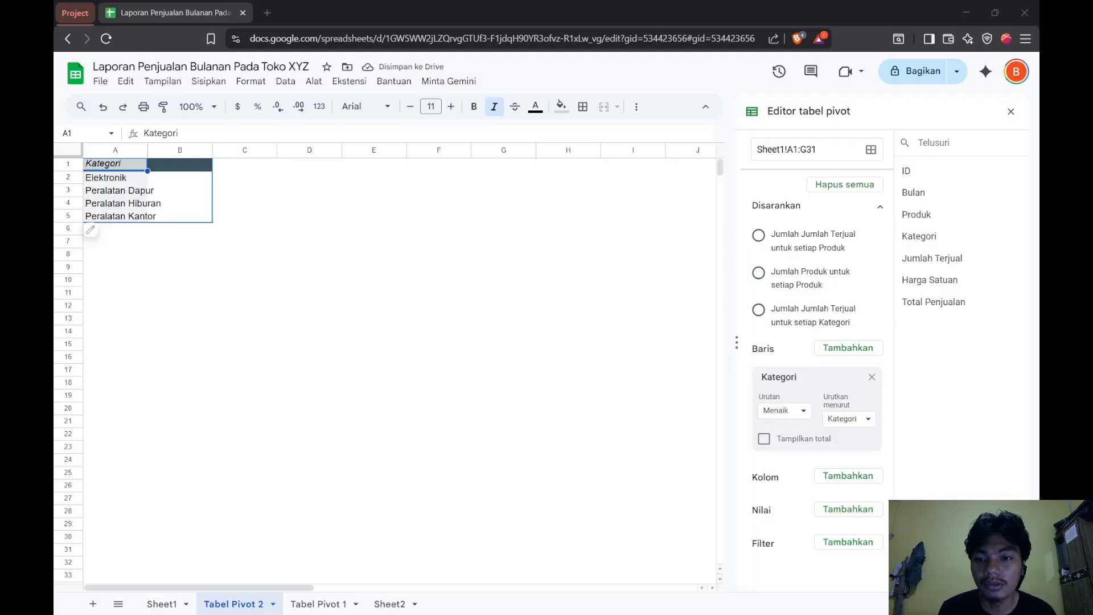
{"action": "left_click", "coordinate": [842, 476]}
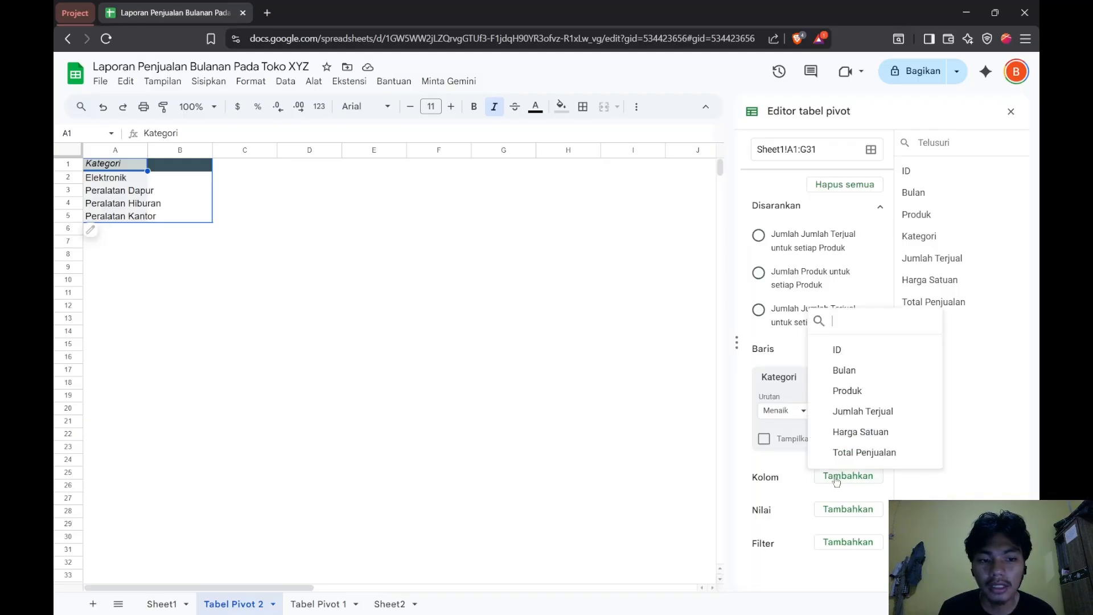
{"action": "left_click", "coordinate": [834, 371]}
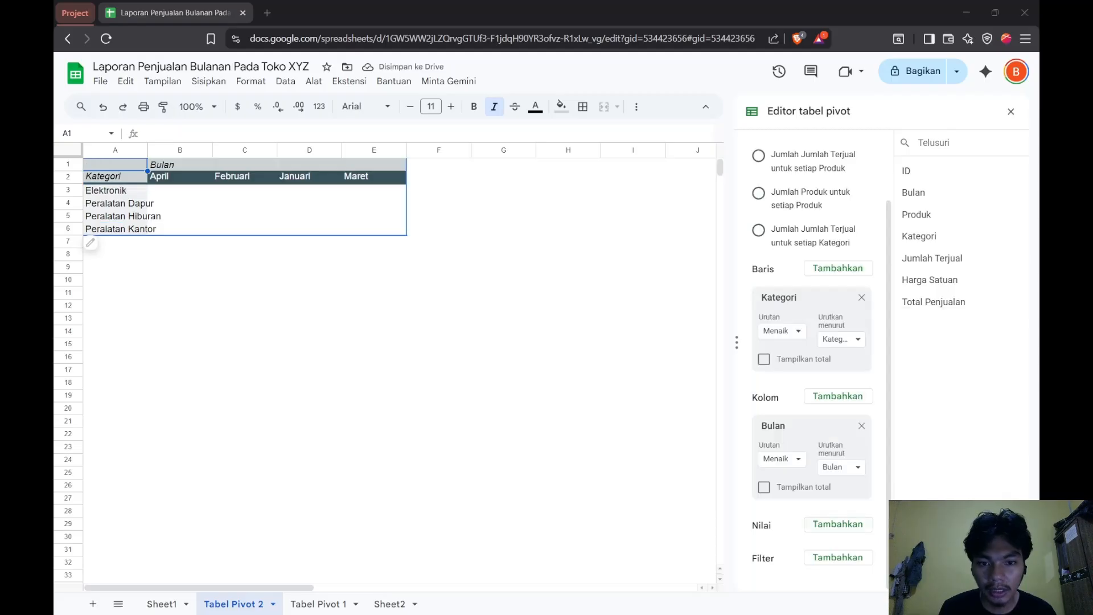
- Add the sum of Total Penjualan as the pivot values, order the months Januari to April by it, and close the pivot editor
{"action": "left_click", "coordinate": [837, 524]}
{"action": "left_click", "coordinate": [843, 497]}
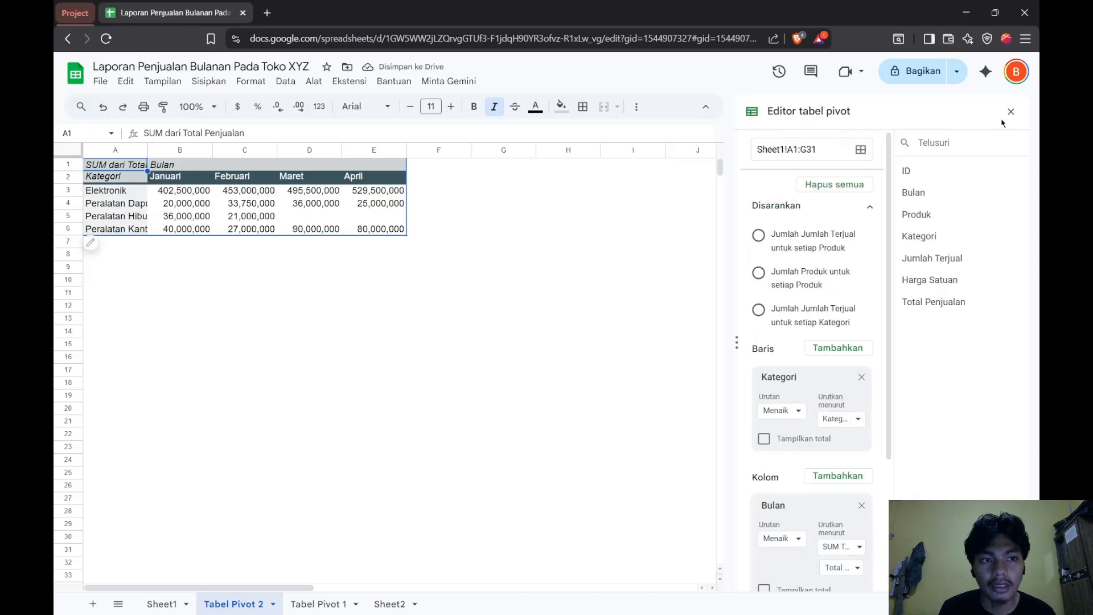
{"action": "left_click", "coordinate": [1011, 112]}
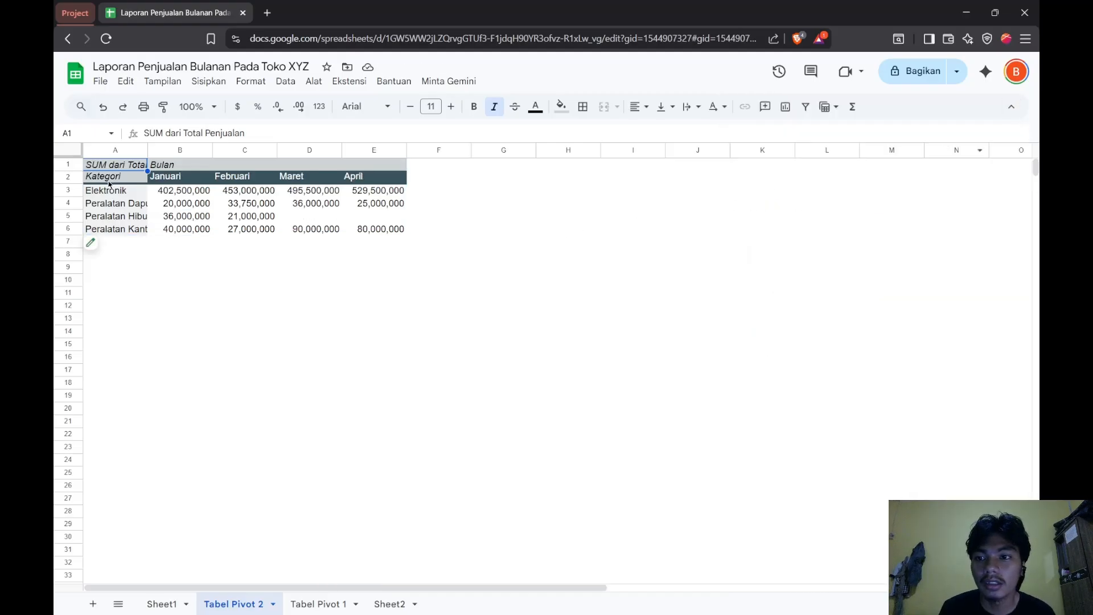
- Insert a chart from the pivot range A2:E6 and change its type to an area chart
{"action": "left_click_drag", "start_coordinate": [111, 179], "coordinate": [385, 254]}
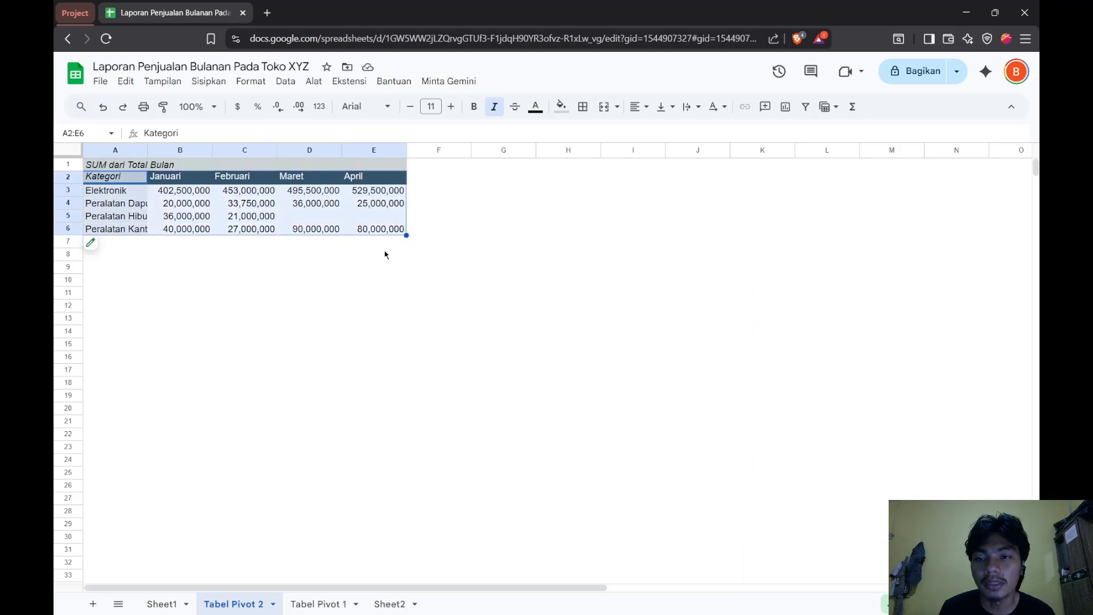
{"action": "left_click", "coordinate": [217, 81]}
{"action": "mouse_move", "coordinate": [251, 80]}
{"action": "mouse_move", "coordinate": [208, 82]}
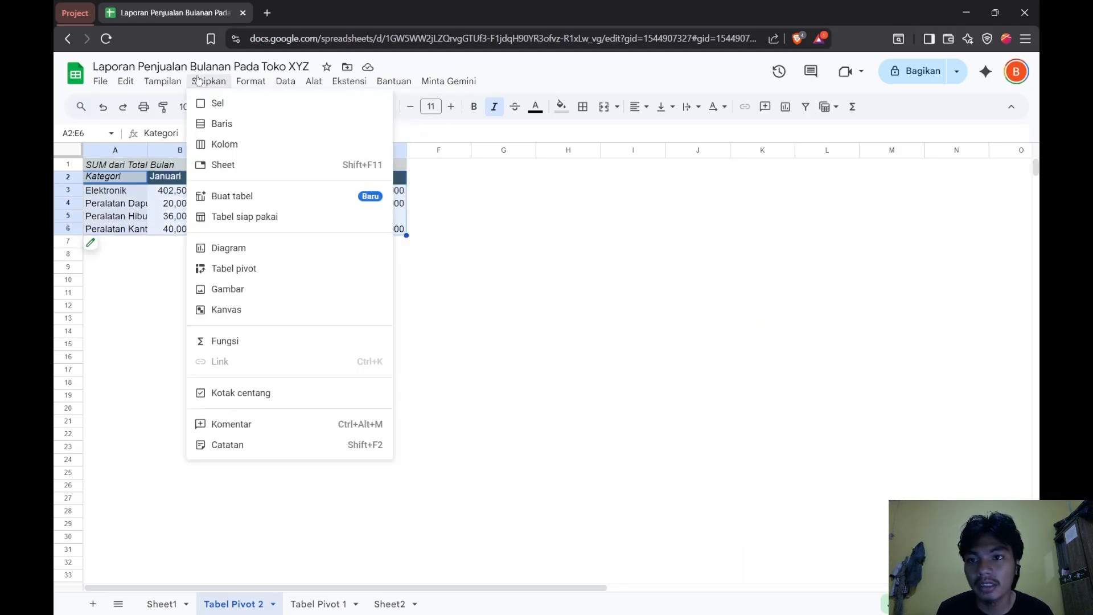
{"action": "left_click", "coordinate": [229, 246]}
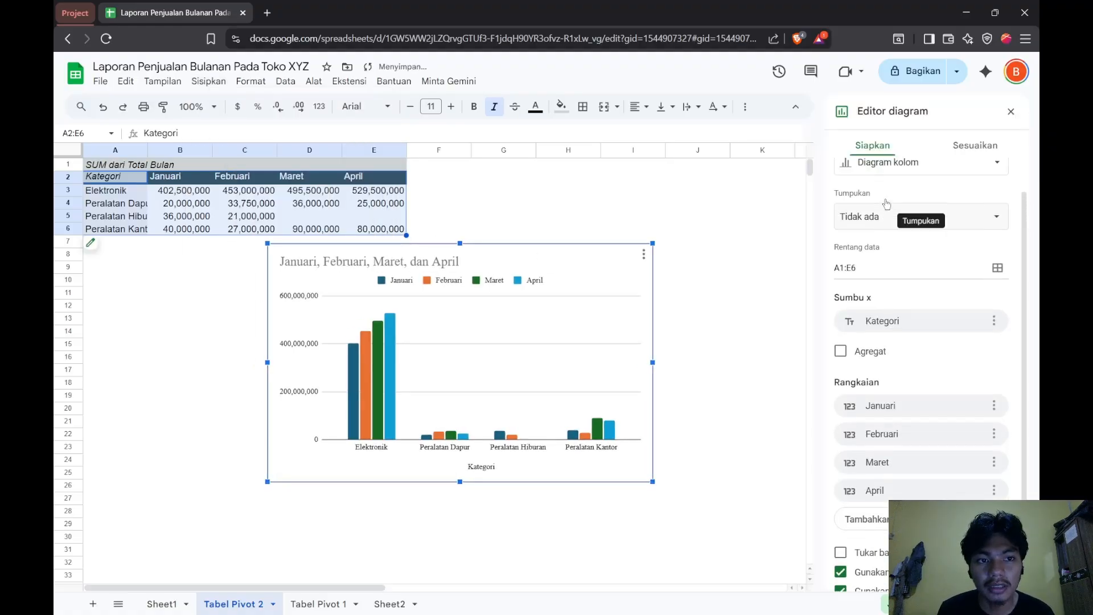
{"action": "left_click", "coordinate": [917, 200]}
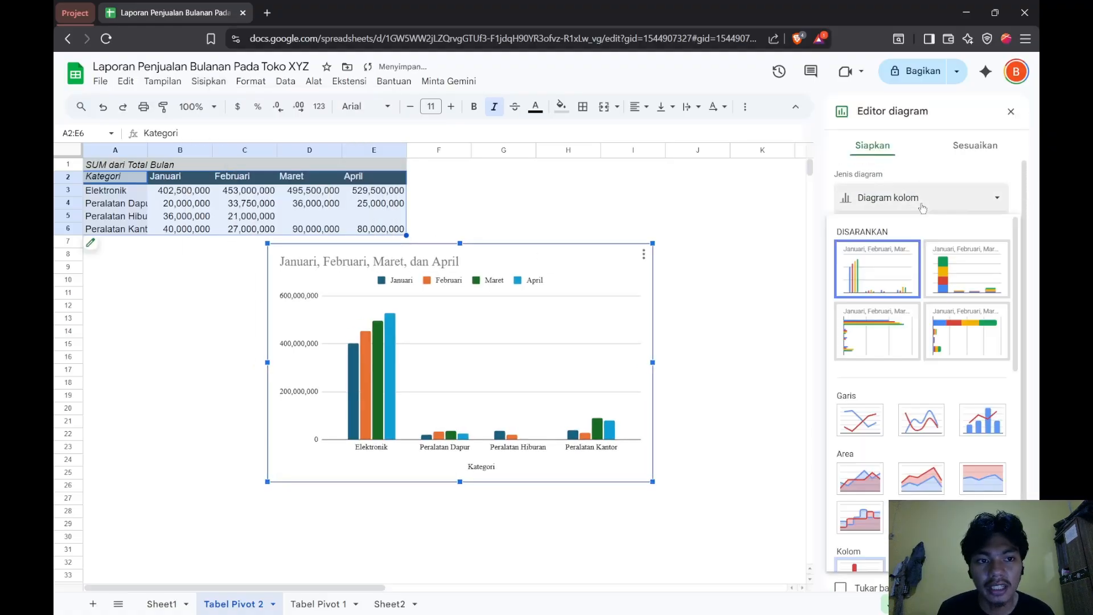
{"action": "left_click", "coordinate": [865, 475]}
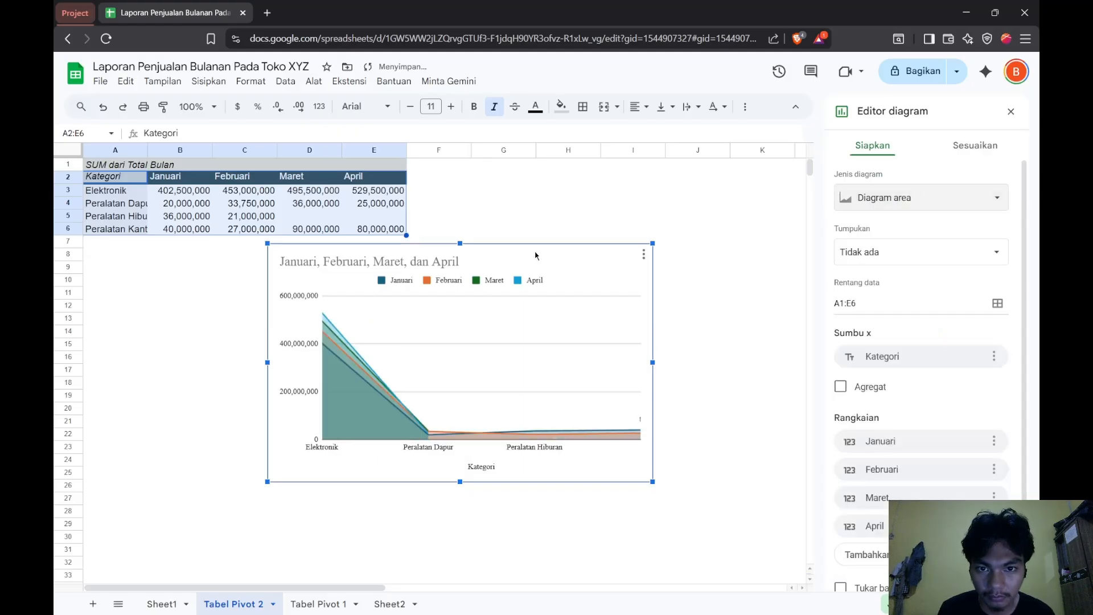
- Shift the area chart slightly away from the pivot table and switch its rows and columns
{"action": "left_click_drag", "start_coordinate": [535, 255], "coordinate": [604, 248]}
{"action": "scroll", "coordinate": [887, 374], "scroll_direction": "down", "scroll_amount": 1}
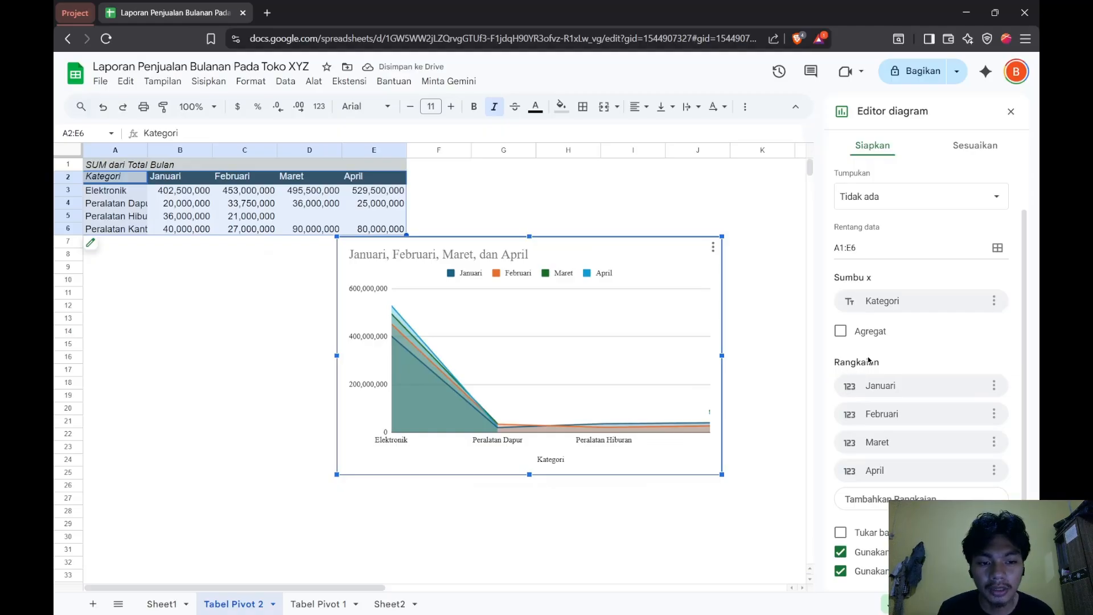
{"action": "left_click", "coordinate": [840, 534]}
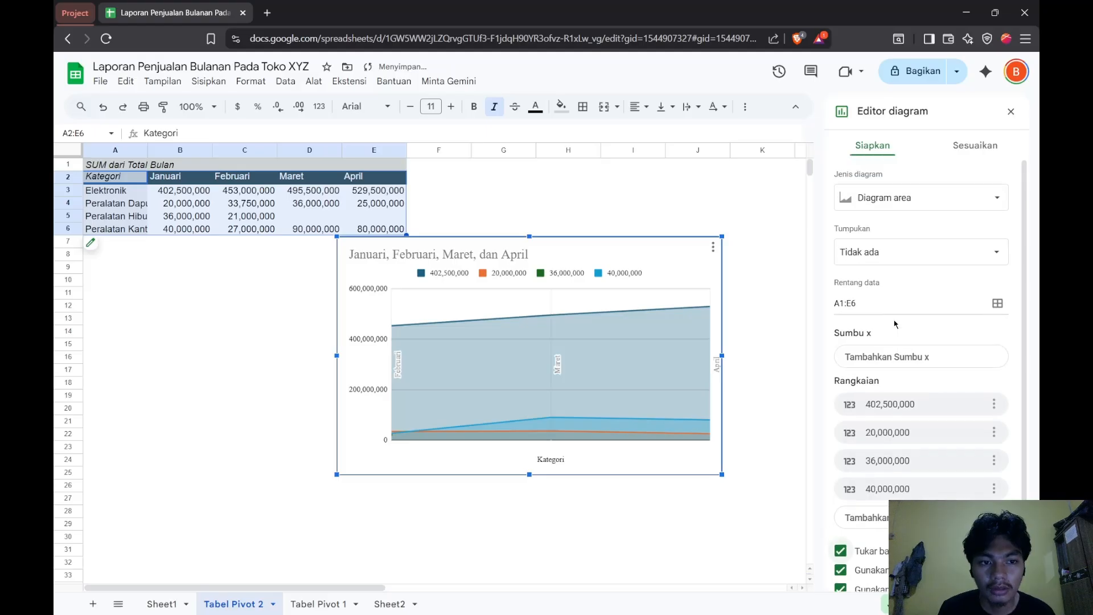
{"action": "left_click", "coordinate": [904, 357]}
{"action": "left_click", "coordinate": [903, 358]}
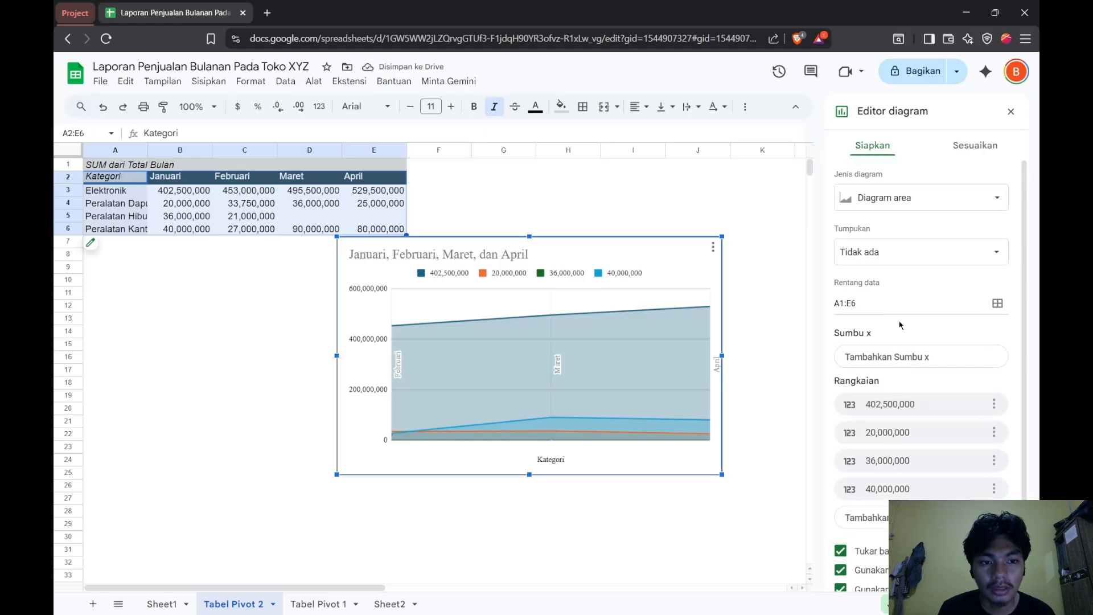
- Set the area chart's data range to A2:E6, leaving out the pivot table's top header row
{"action": "left_click", "coordinate": [998, 303]}
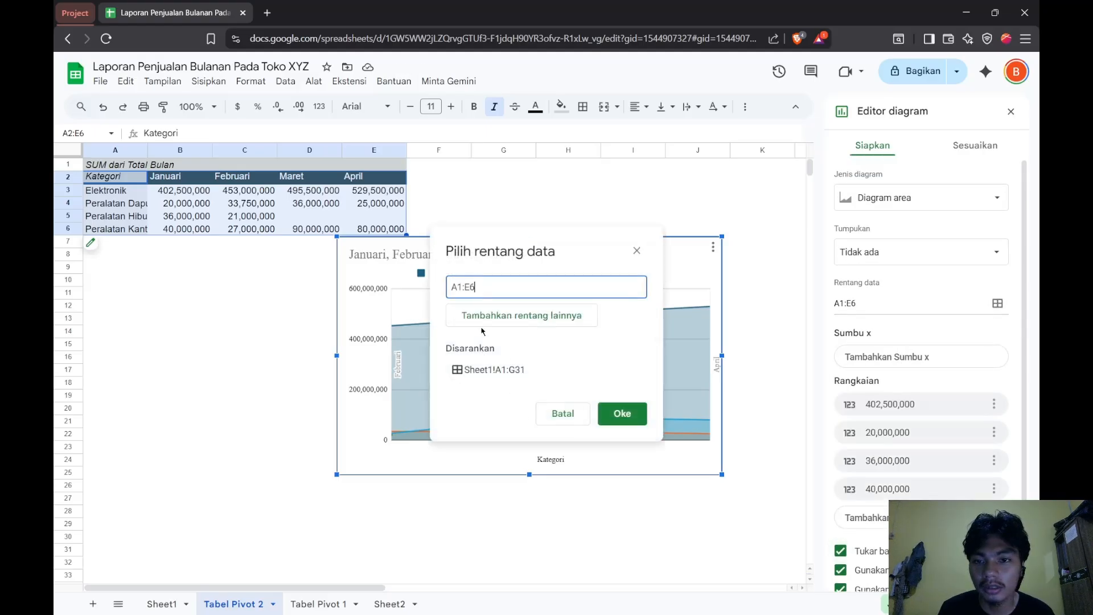
{"action": "left_click", "coordinate": [126, 180]}
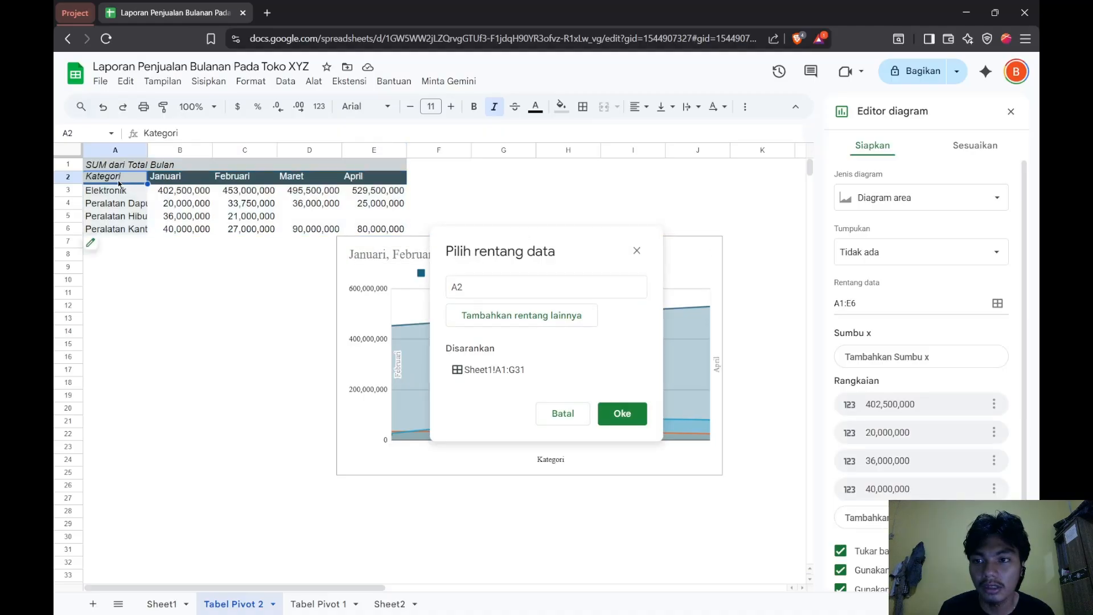
{"action": "left_click_drag", "start_coordinate": [118, 182], "coordinate": [385, 231]}
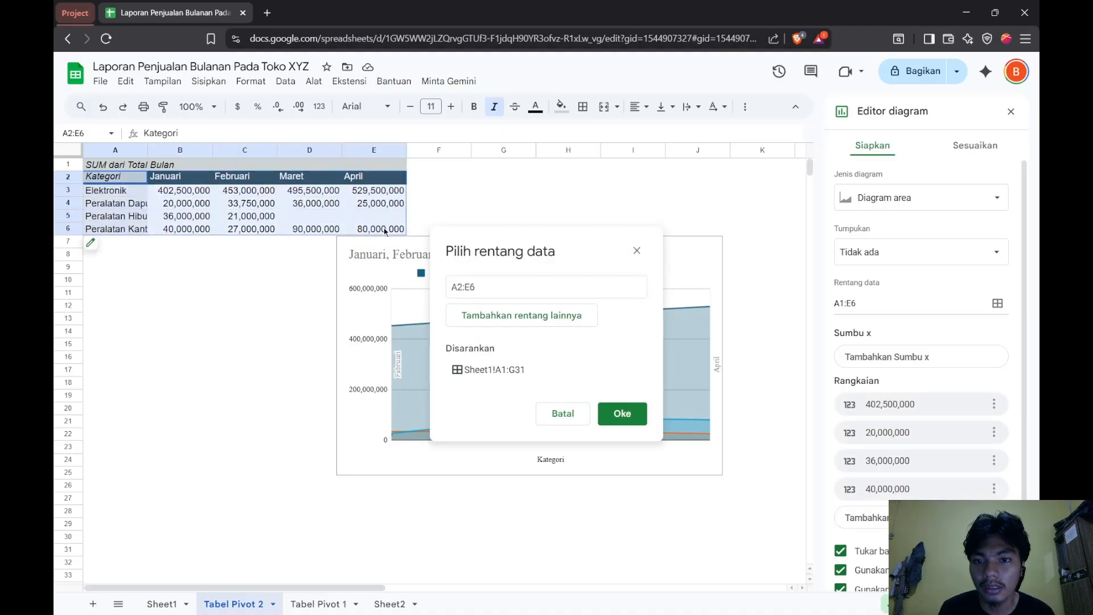
{"action": "left_click", "coordinate": [624, 419]}
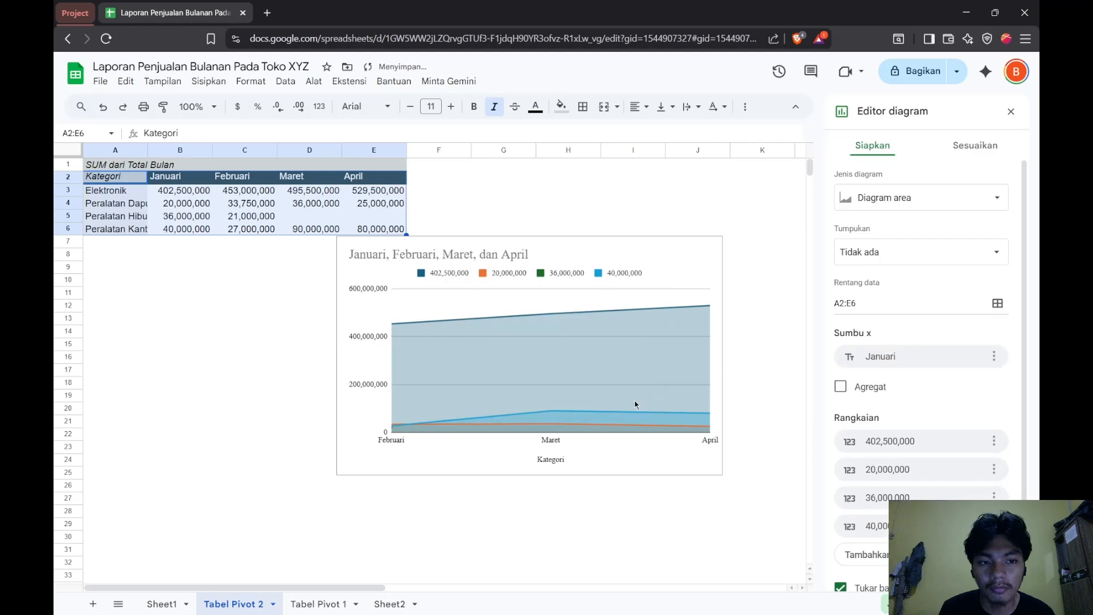
{"action": "left_click", "coordinate": [887, 355]}
{"action": "left_click", "coordinate": [887, 355]}
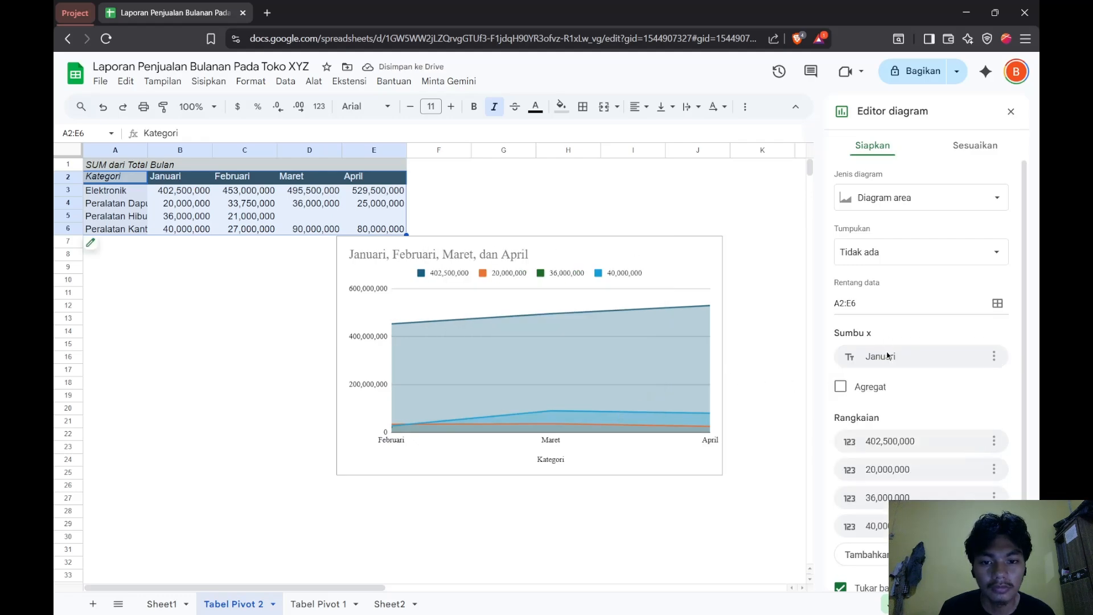
- Reapply the chart's header option so the categories name the series and Januari to April form the x-axis
{"action": "scroll", "coordinate": [887, 359], "scroll_direction": "down", "scroll_amount": 2}
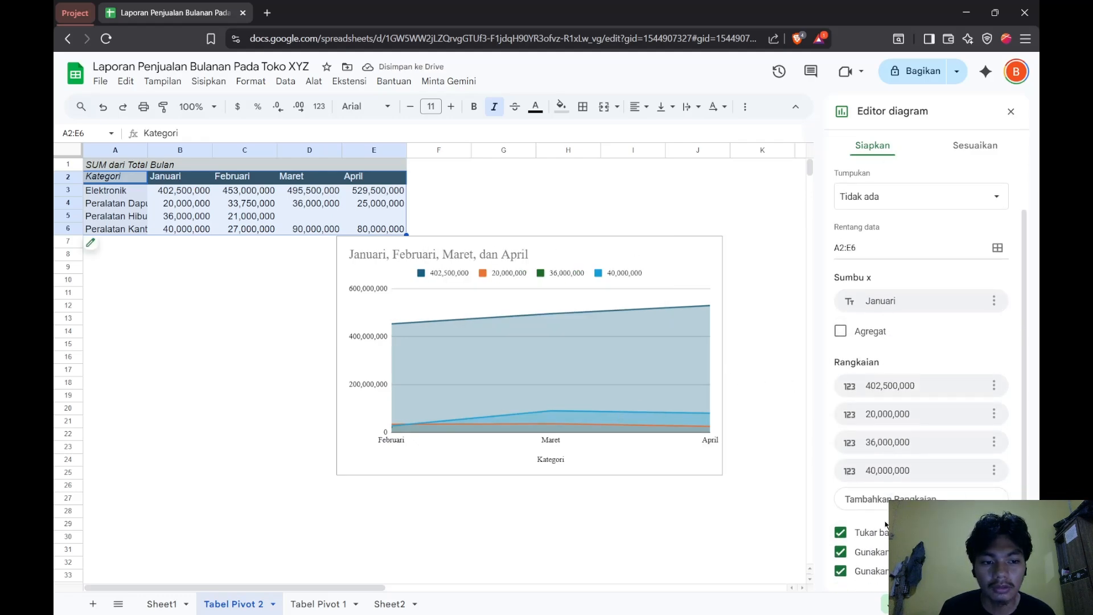
{"action": "left_click", "coordinate": [840, 553]}
{"action": "left_click", "coordinate": [840, 553]}
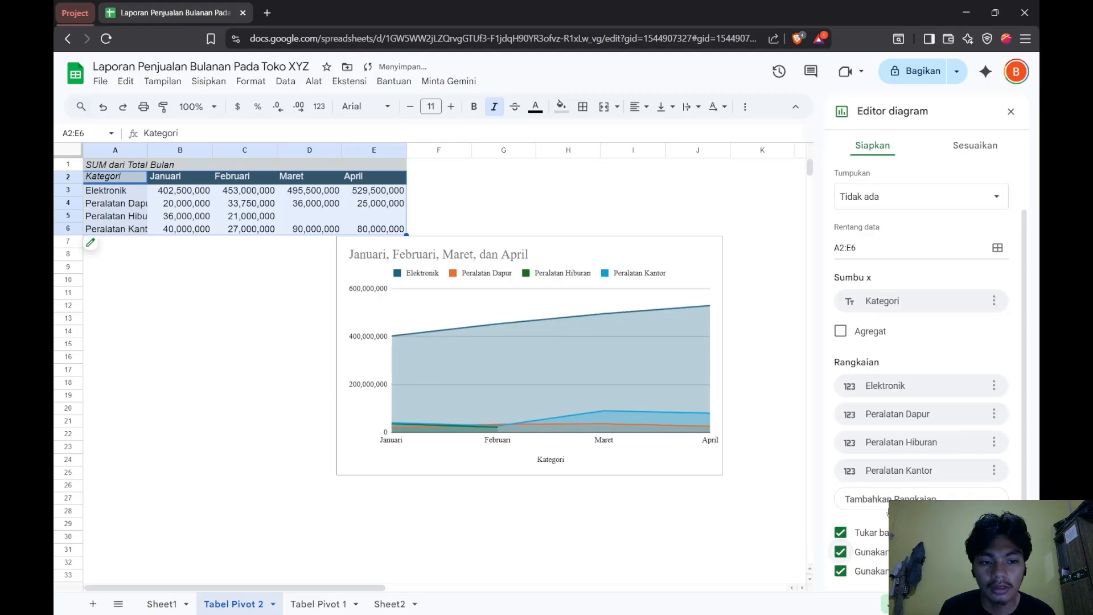
{"action": "left_click", "coordinate": [848, 550]}
{"action": "left_click", "coordinate": [848, 550]}
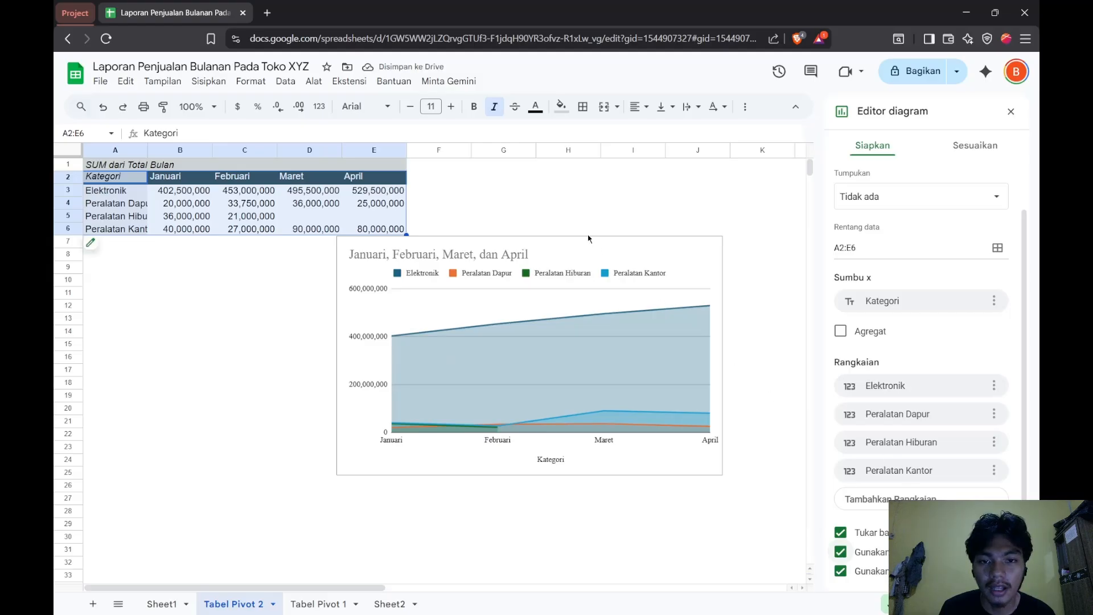
- Move the area chart further from the pivot data and open its customization settings
{"action": "left_click", "coordinate": [620, 246]}
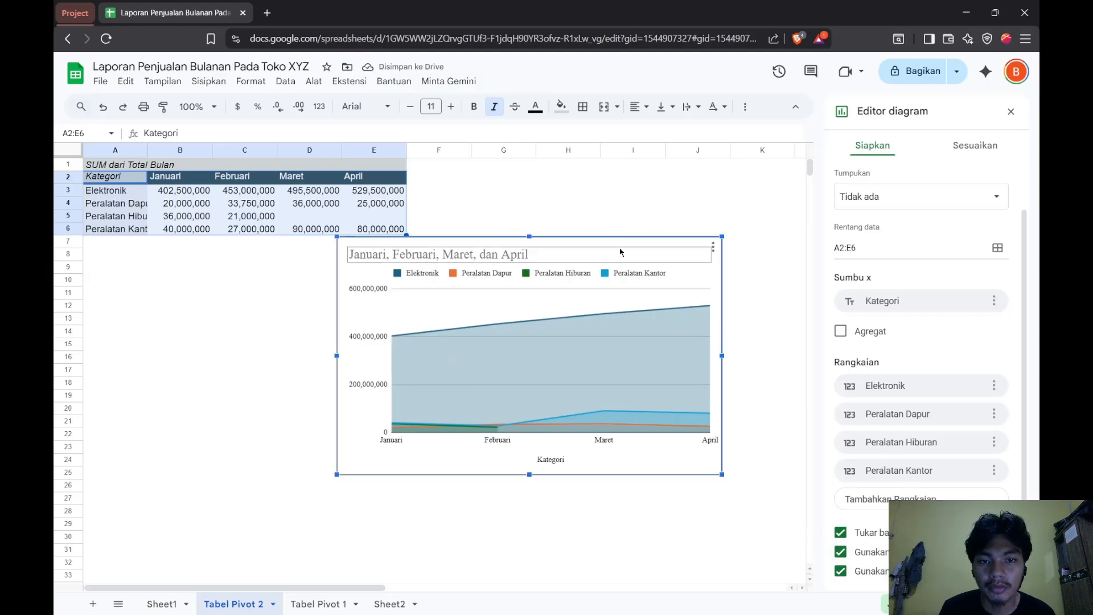
{"action": "left_click_drag", "start_coordinate": [645, 238], "coordinate": [710, 239]}
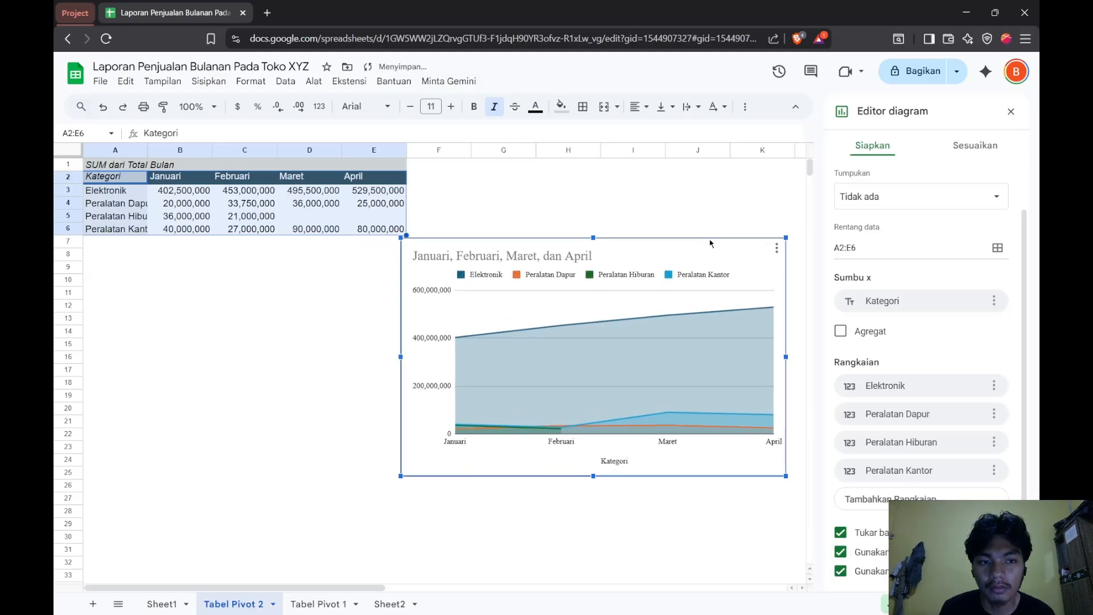
{"action": "left_click", "coordinate": [970, 146]}
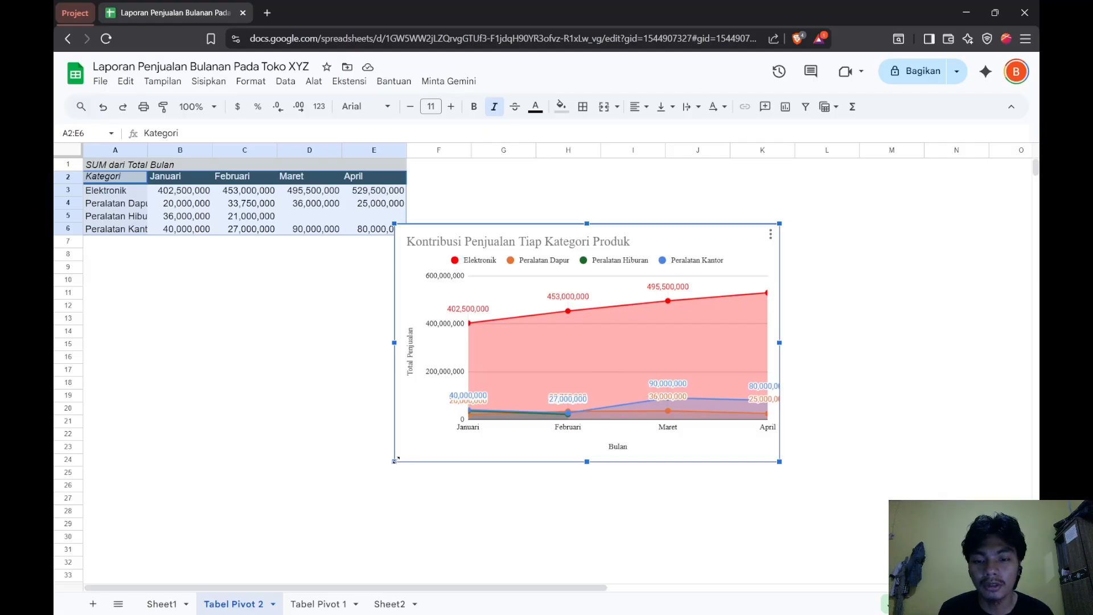
- Enlarge the area chart and place it beside the pivot table, starting around column G, so it no longer covers the data
{"action": "left_click_drag", "start_coordinate": [397, 459], "coordinate": [214, 580]}
{"action": "left_click_drag", "start_coordinate": [573, 235], "coordinate": [753, 173]}
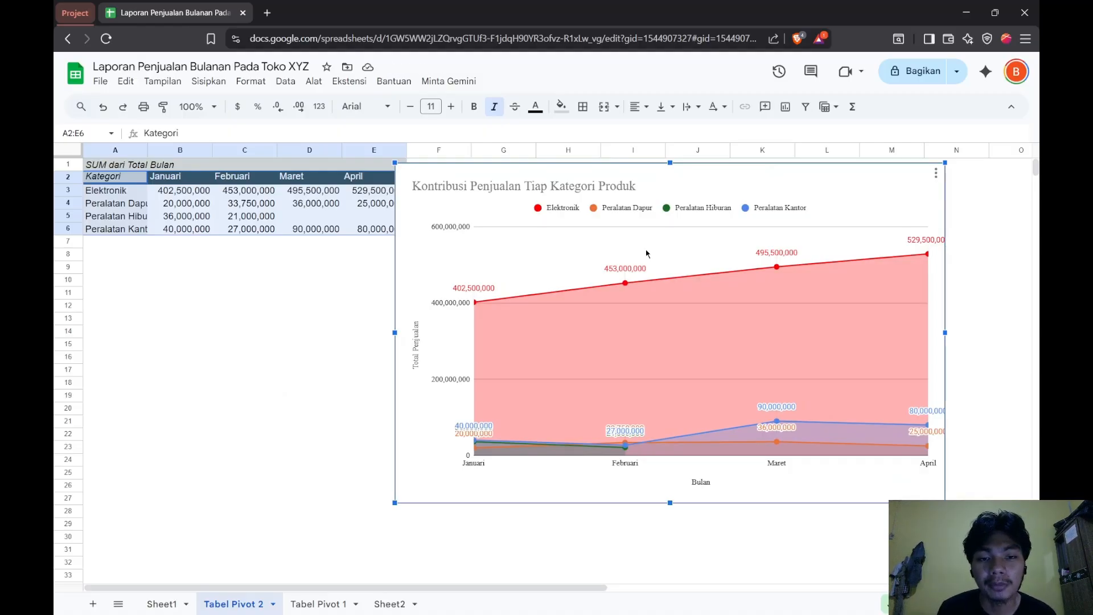
{"action": "left_click_drag", "start_coordinate": [763, 163], "coordinate": [721, 159]}
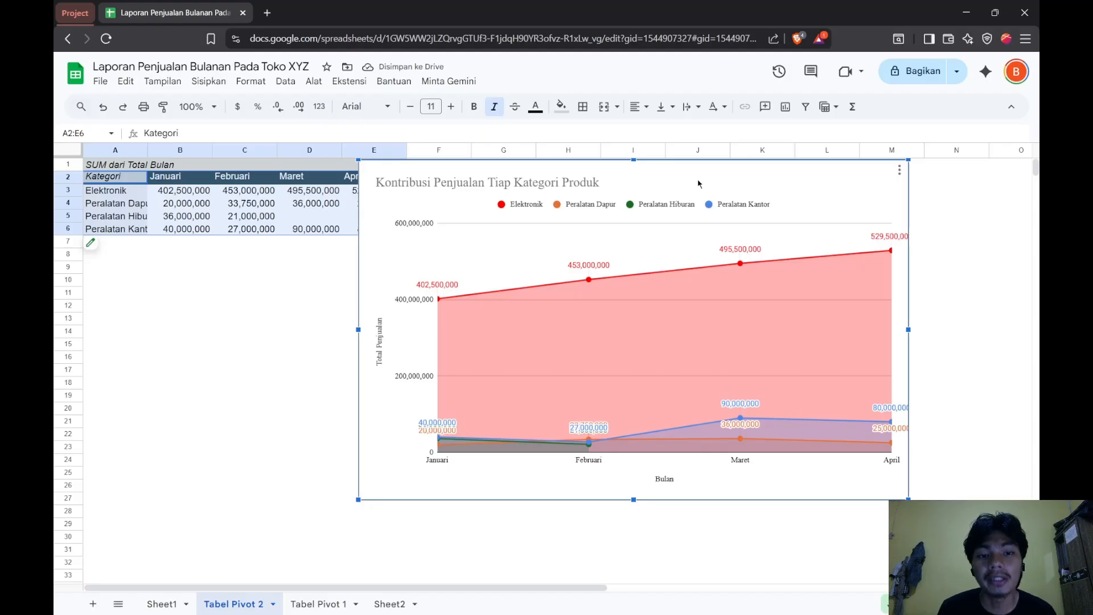
{"action": "key", "text": "ctrl+z"}
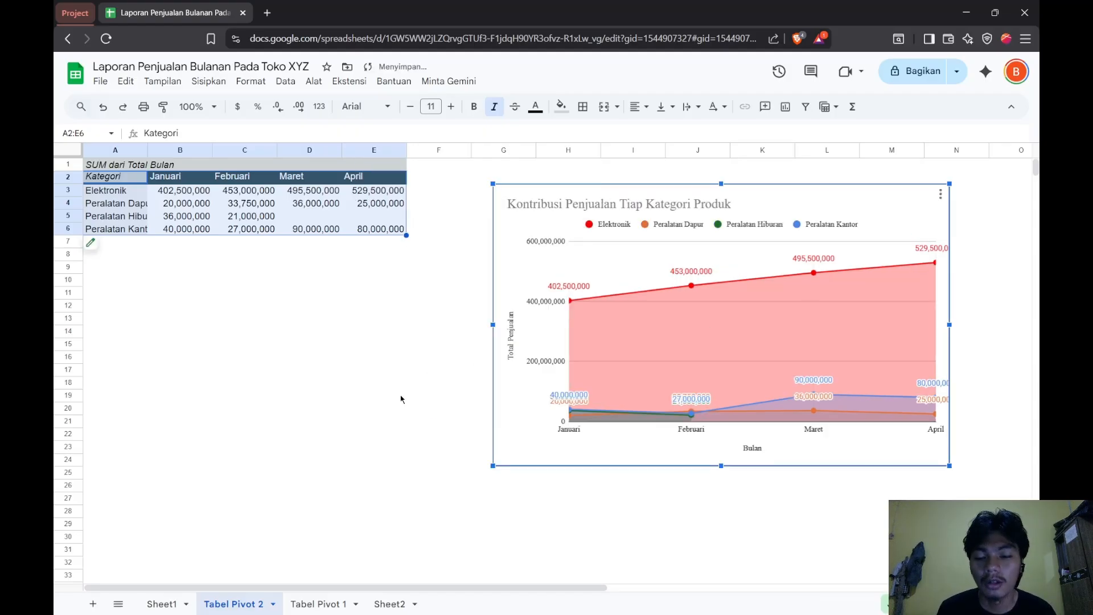
- Create a third pivot table on a new sheet from Sheet1's range A1:G31
{"action": "left_click", "coordinate": [163, 605]}
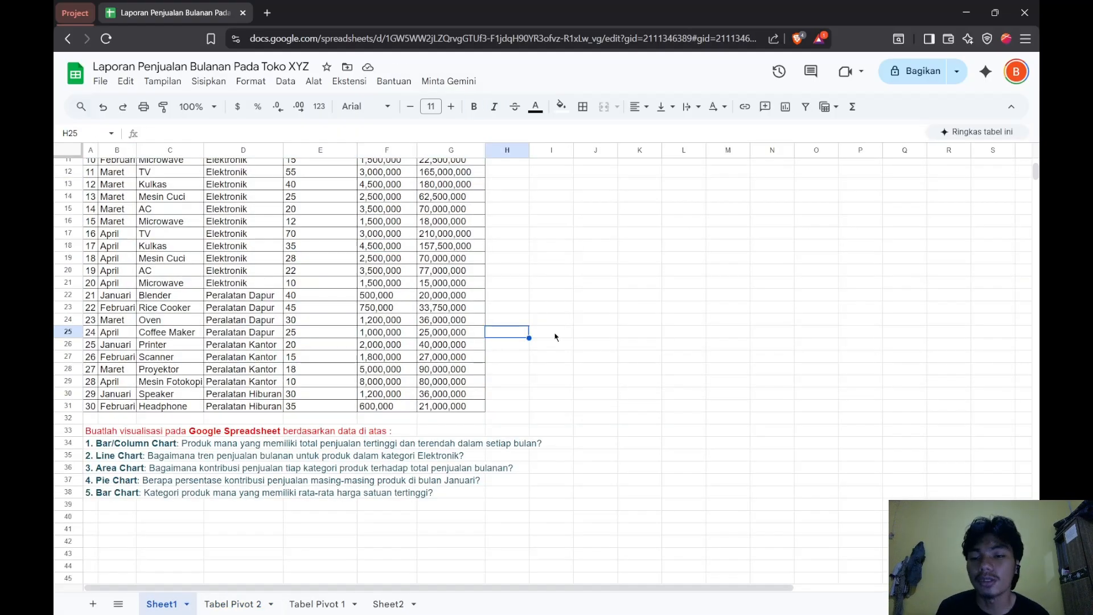
{"action": "scroll", "coordinate": [555, 337], "scroll_direction": "up", "scroll_amount": 3}
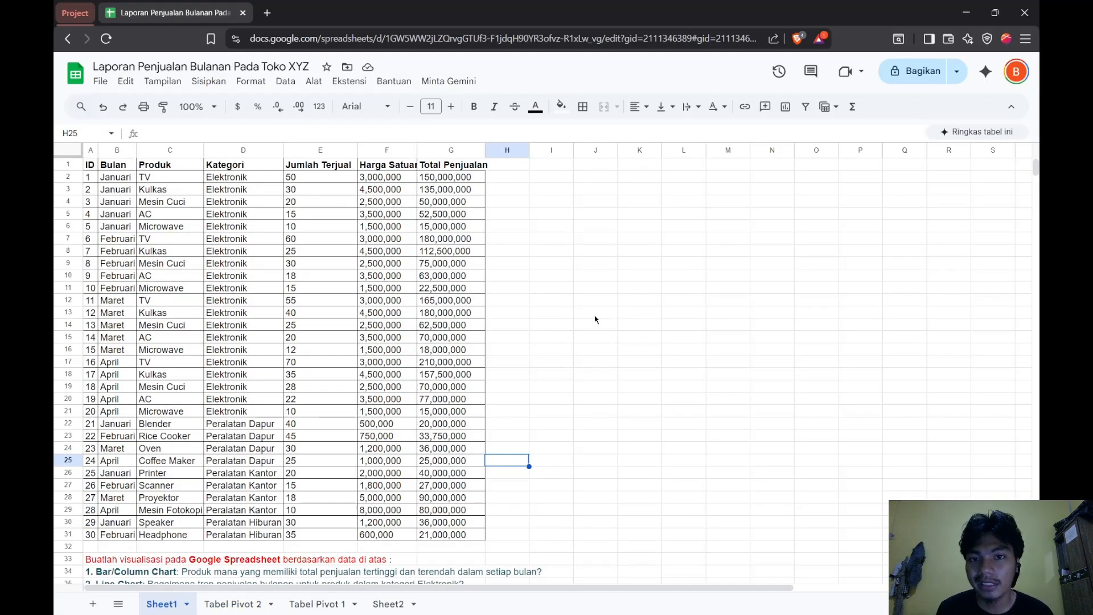
{"action": "left_click_drag", "start_coordinate": [90, 165], "coordinate": [475, 538]}
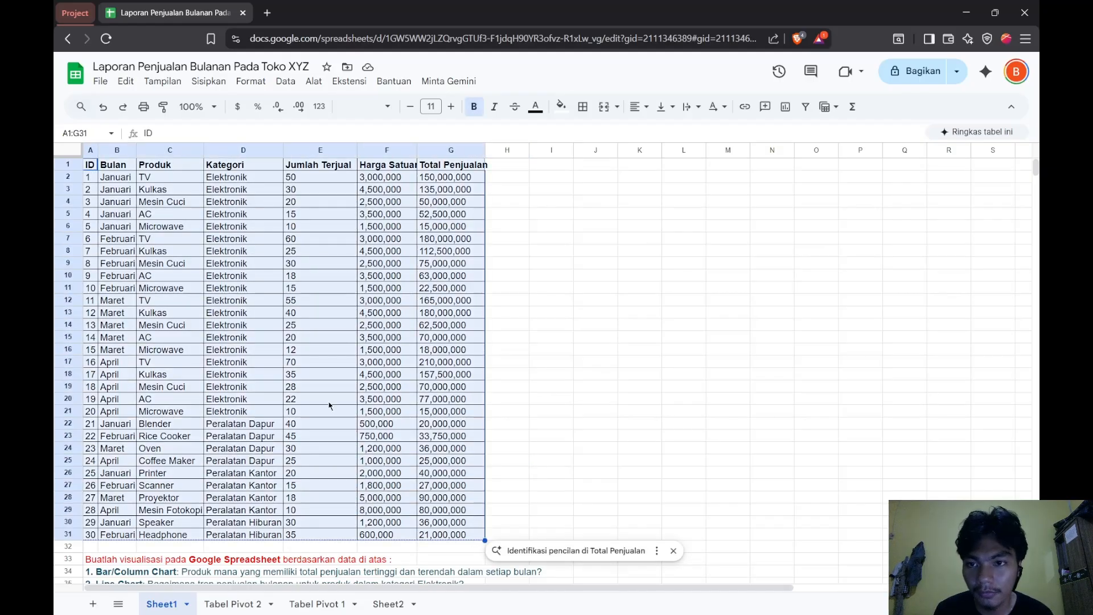
{"action": "left_click", "coordinate": [209, 81]}
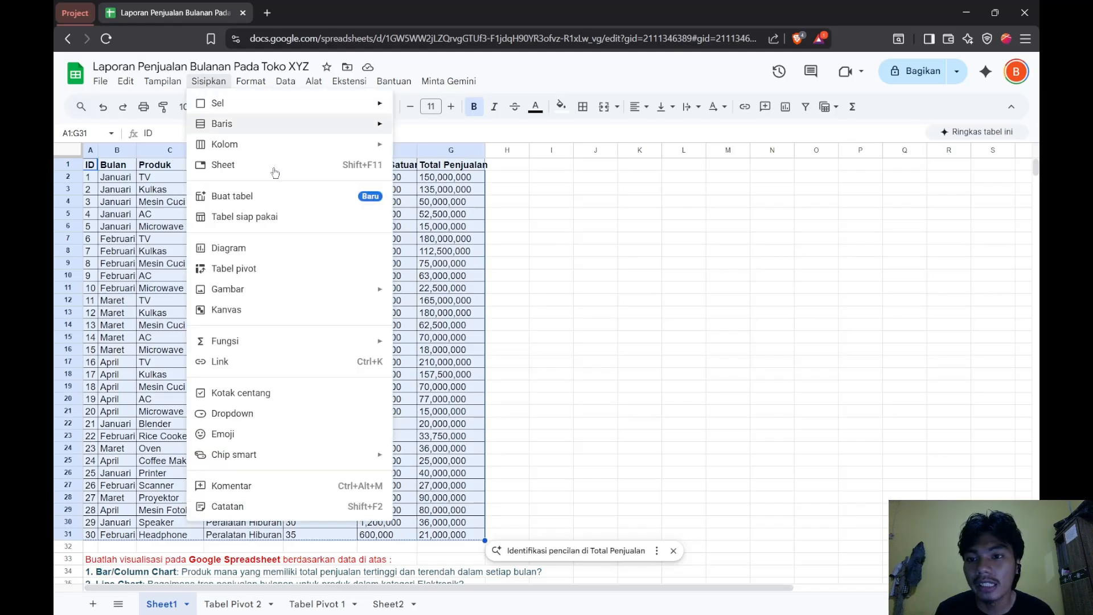
{"action": "left_click", "coordinate": [267, 276]}
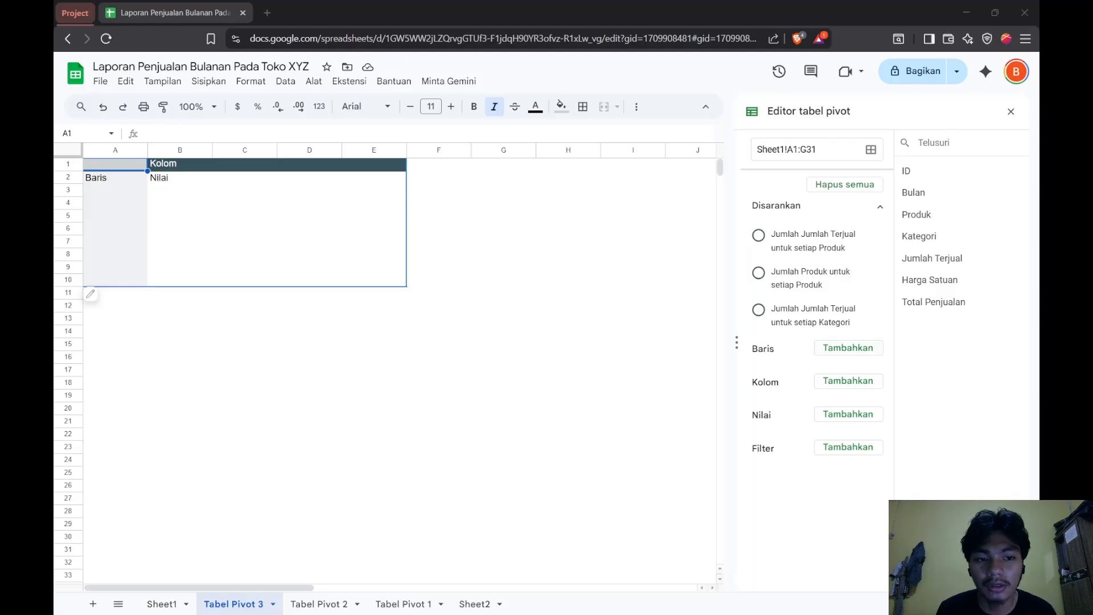
- Set the new pivot table's rows to Produk without totals and its values to the SUM of Total Penjualan
{"action": "left_click", "coordinate": [856, 348]}
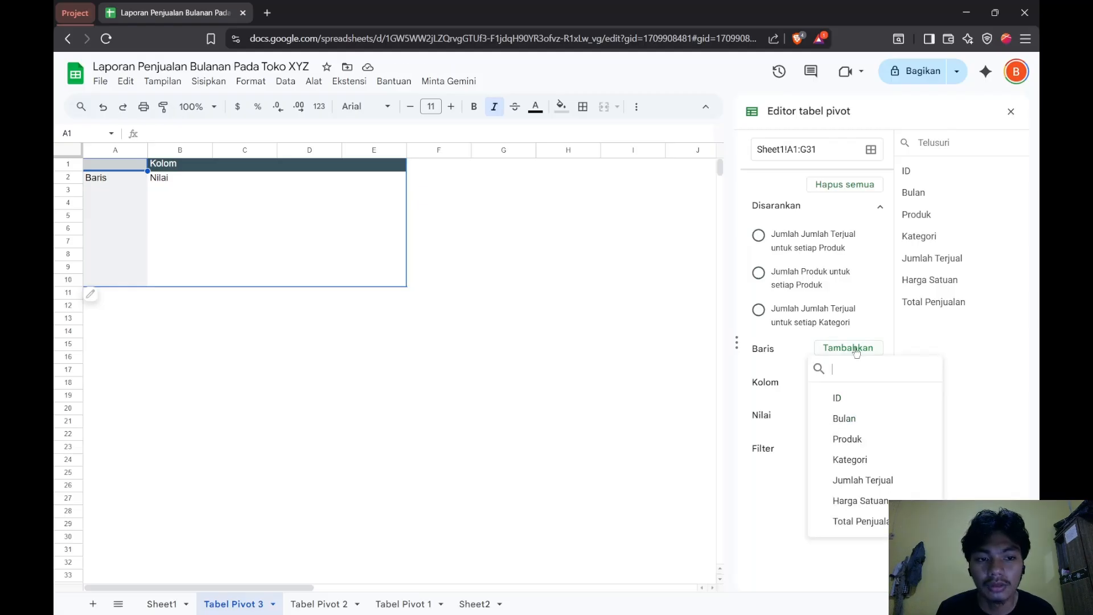
{"action": "left_click", "coordinate": [868, 440]}
{"action": "left_click", "coordinate": [768, 442]}
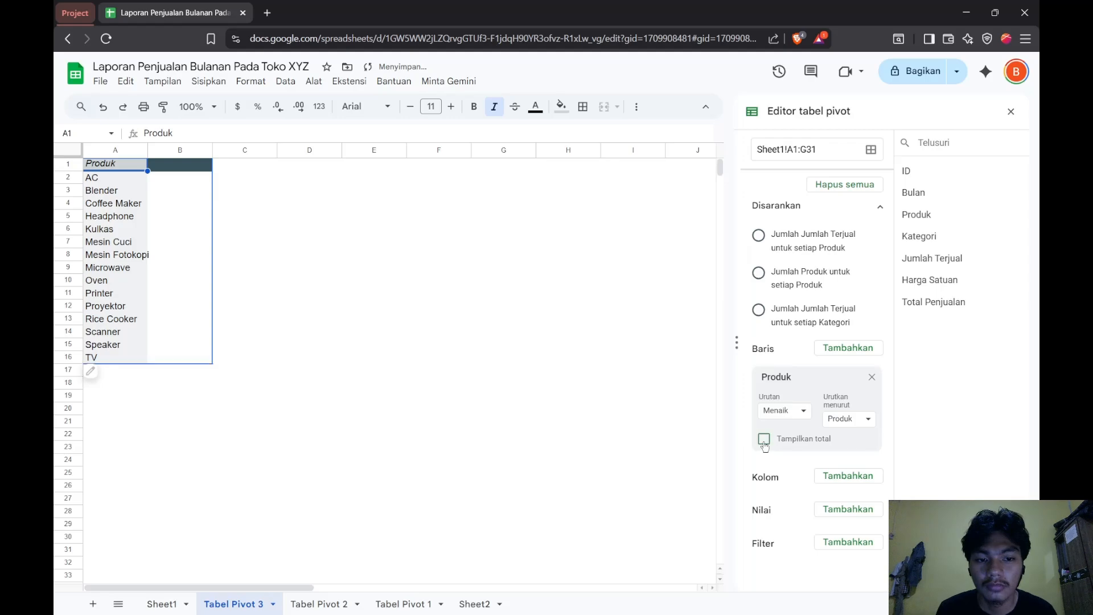
{"action": "left_click", "coordinate": [848, 510]}
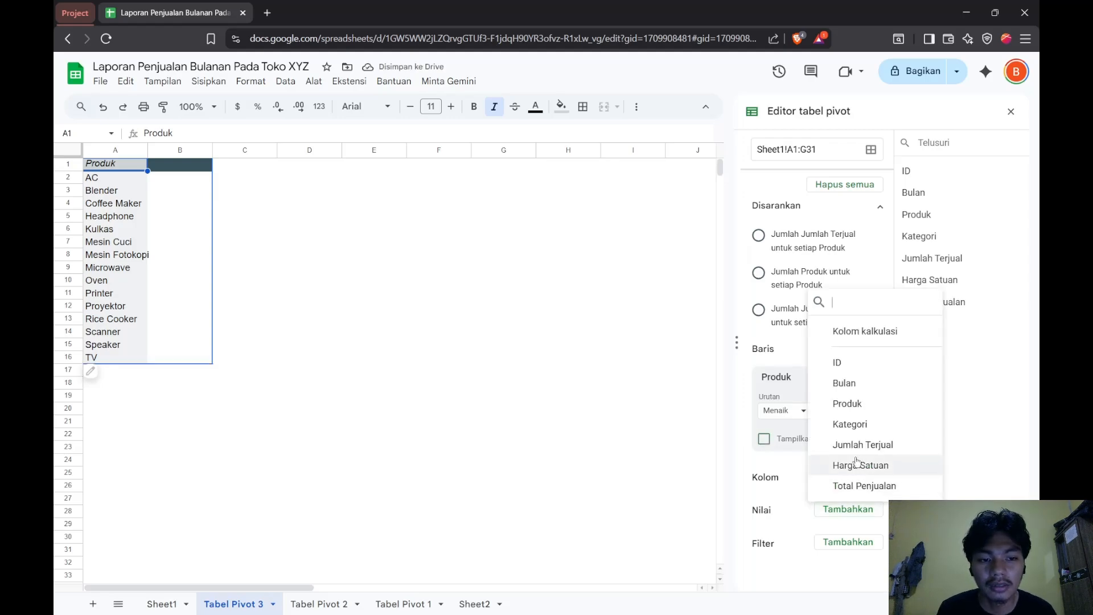
{"action": "left_click", "coordinate": [855, 487]}
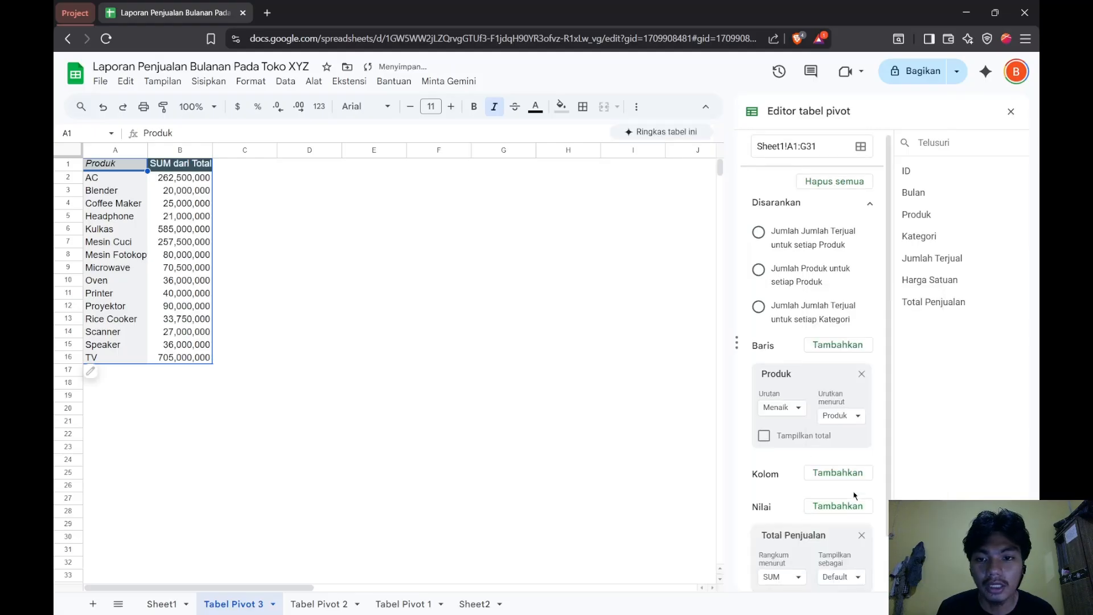
- Filter the pivot table by Bulan to include only Januari, and close the pivot table editor
{"action": "left_click", "coordinate": [816, 561]}
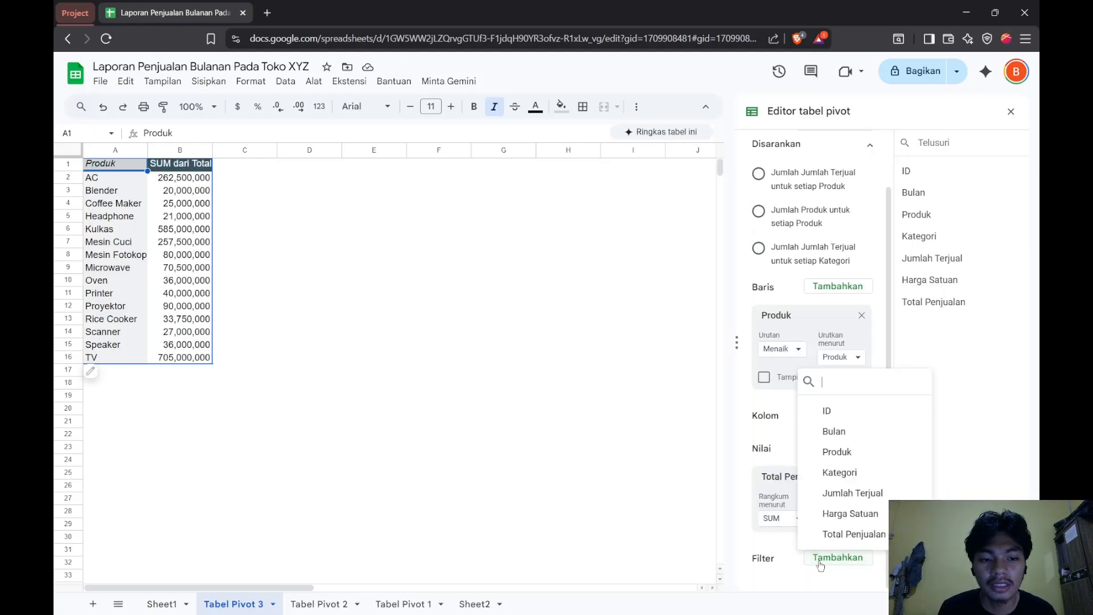
{"action": "left_click", "coordinate": [835, 432]}
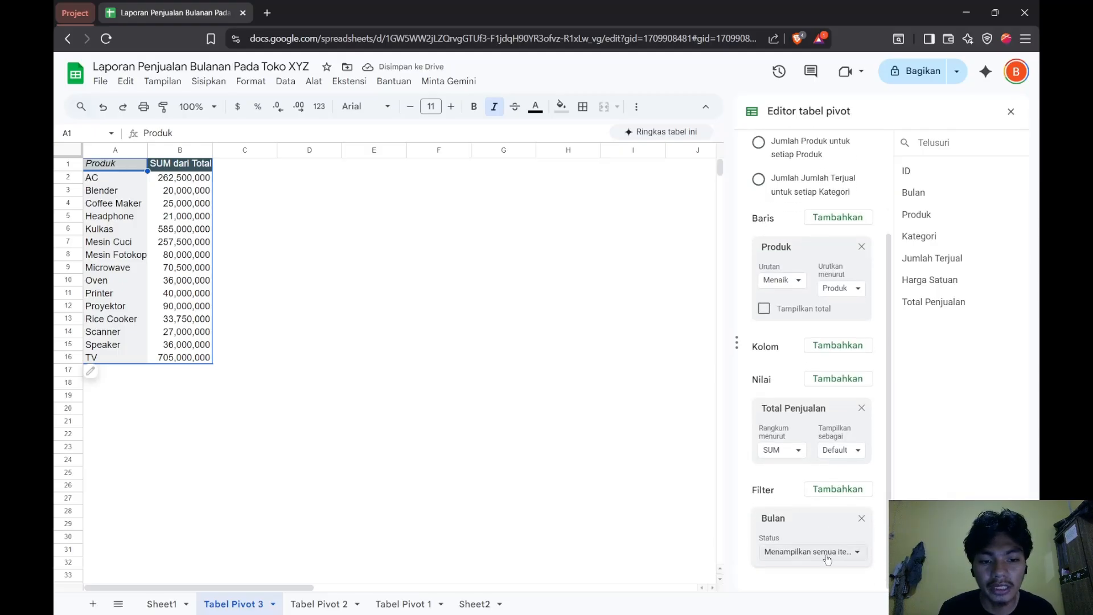
{"action": "left_click", "coordinate": [827, 553]}
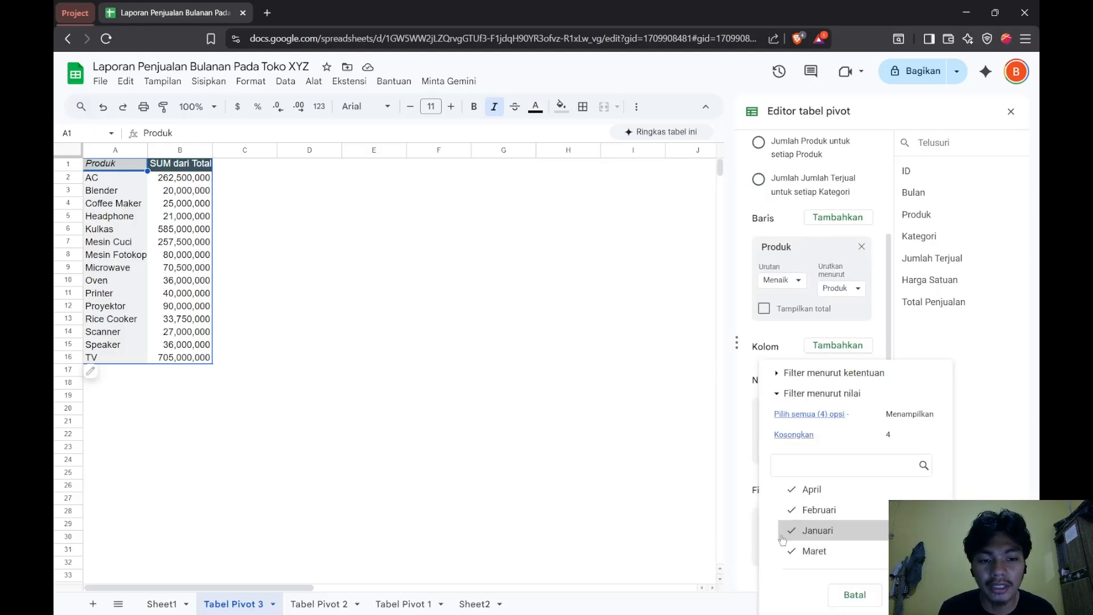
{"action": "left_click", "coordinate": [792, 510]}
{"action": "left_click", "coordinate": [792, 530]}
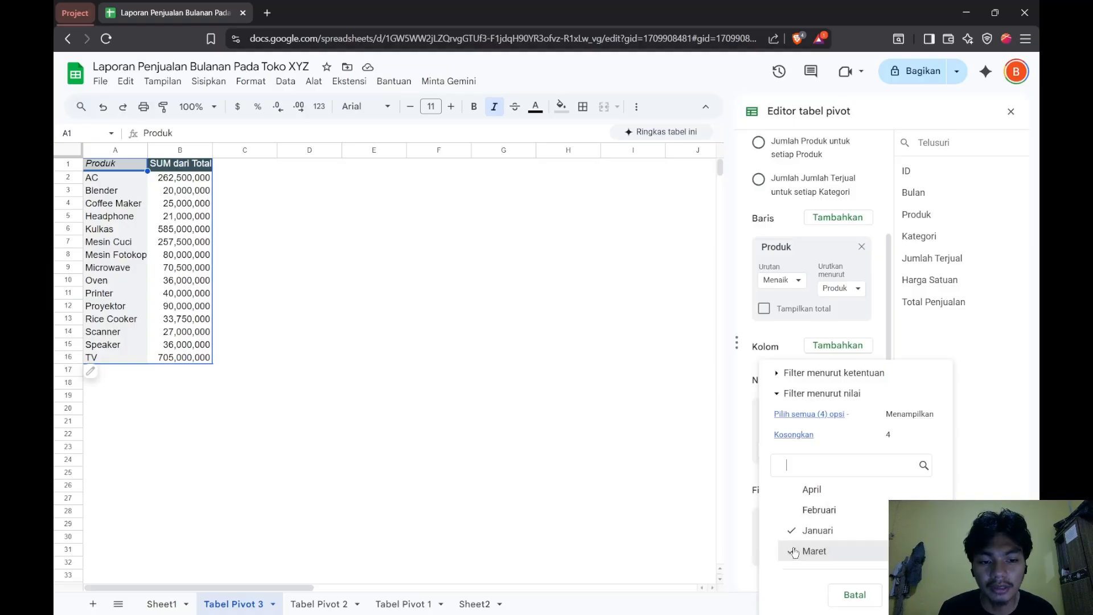
{"action": "left_click", "coordinate": [791, 551]}
{"action": "left_click", "coordinate": [909, 594]}
{"action": "left_click", "coordinate": [1011, 111]}
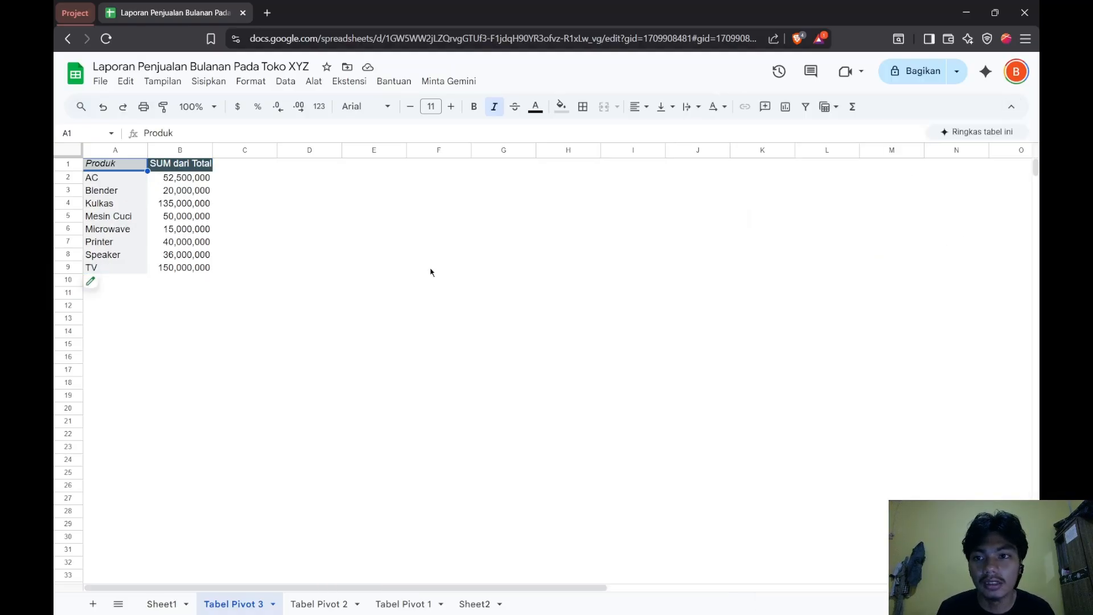
- Insert a pie chart from the January product data in A1:B9 and move it clear of the table
{"action": "left_click", "coordinate": [123, 165]}
{"action": "left_click_drag", "start_coordinate": [129, 168], "coordinate": [194, 272]}
{"action": "left_click", "coordinate": [209, 81]}
{"action": "mouse_move", "coordinate": [199, 99]}
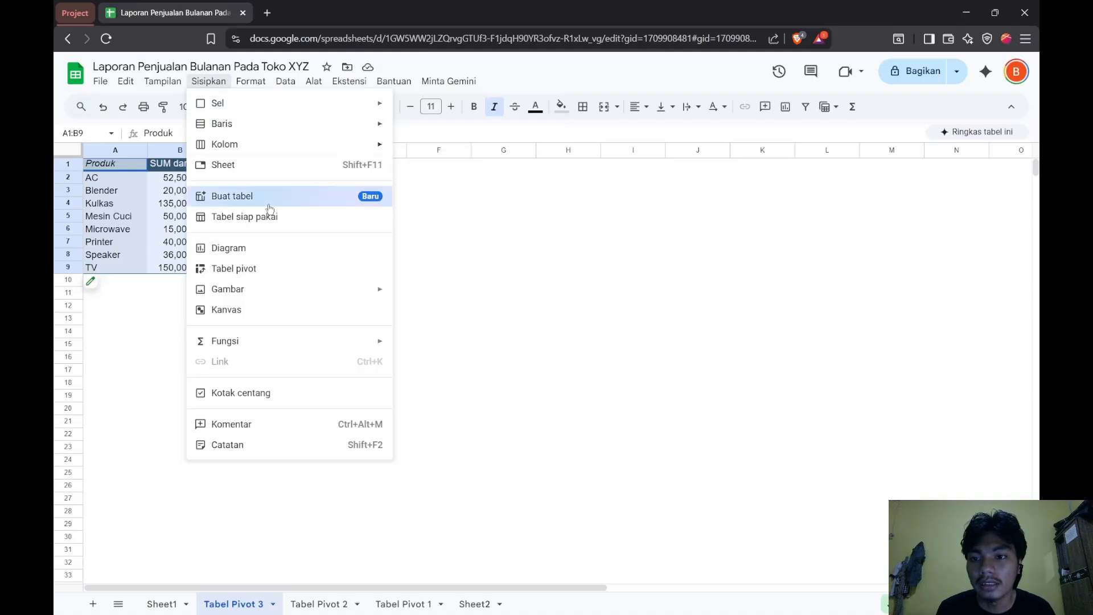
{"action": "left_click", "coordinate": [225, 256]}
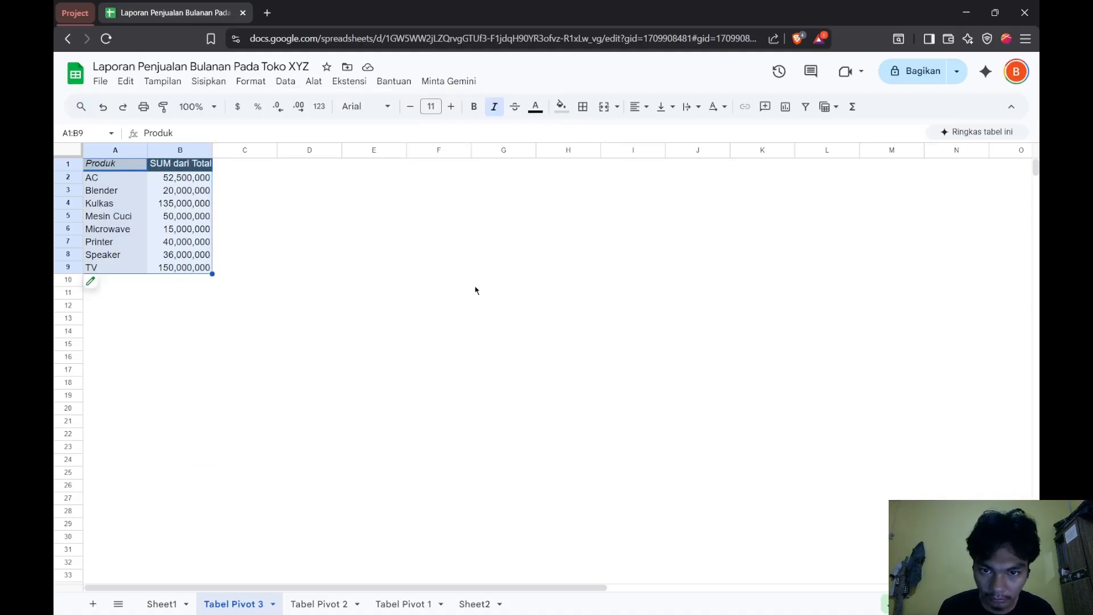
{"action": "left_click_drag", "start_coordinate": [471, 257], "coordinate": [563, 218]}
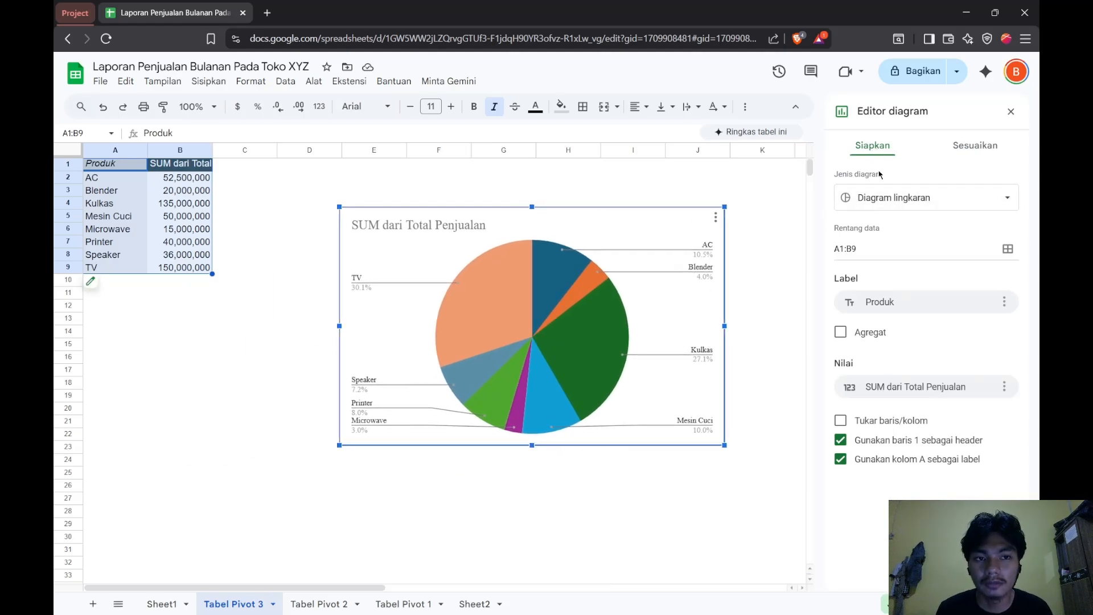
- Title the pie chart "Persentase Penjualan Produk di Bulan Januari" with percentage labels on its slices, and enlarge it beside the pivot table
{"action": "left_click", "coordinate": [972, 149]}
{"action": "left_click", "coordinate": [859, 215]}
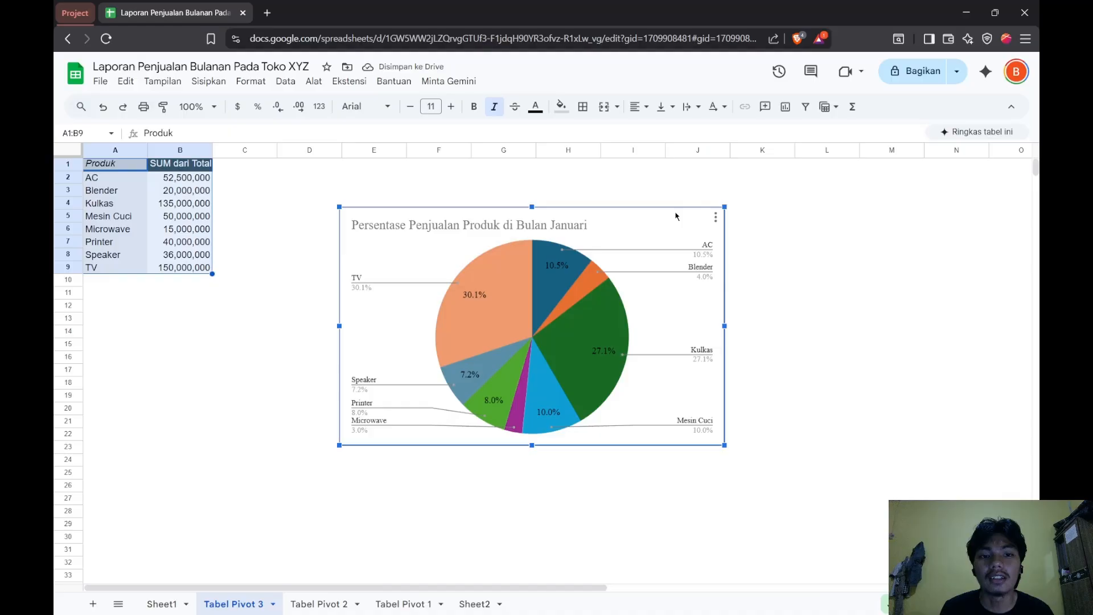
{"action": "left_click_drag", "start_coordinate": [676, 215], "coordinate": [814, 211]}
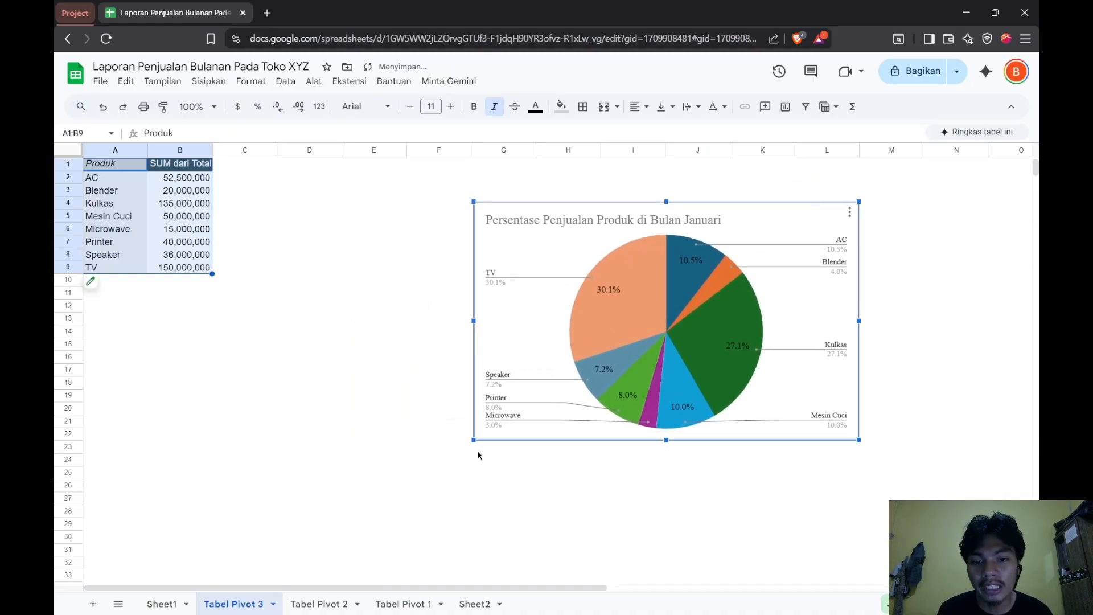
{"action": "left_click_drag", "start_coordinate": [474, 438], "coordinate": [291, 552]}
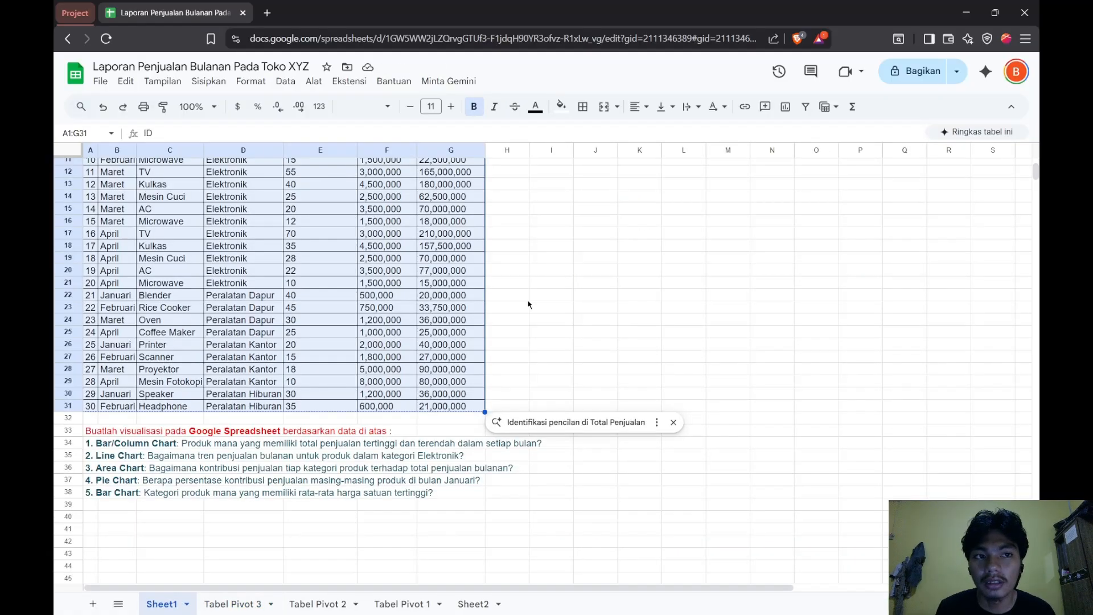
- Create a fourth pivot table on a new sheet from Sheet1's range A1:G31
{"action": "scroll", "coordinate": [285, 285], "scroll_direction": "up", "scroll_amount": 3}
{"action": "left_click", "coordinate": [93, 166]}
{"action": "left_click_drag", "start_coordinate": [386, 325], "coordinate": [447, 522]}
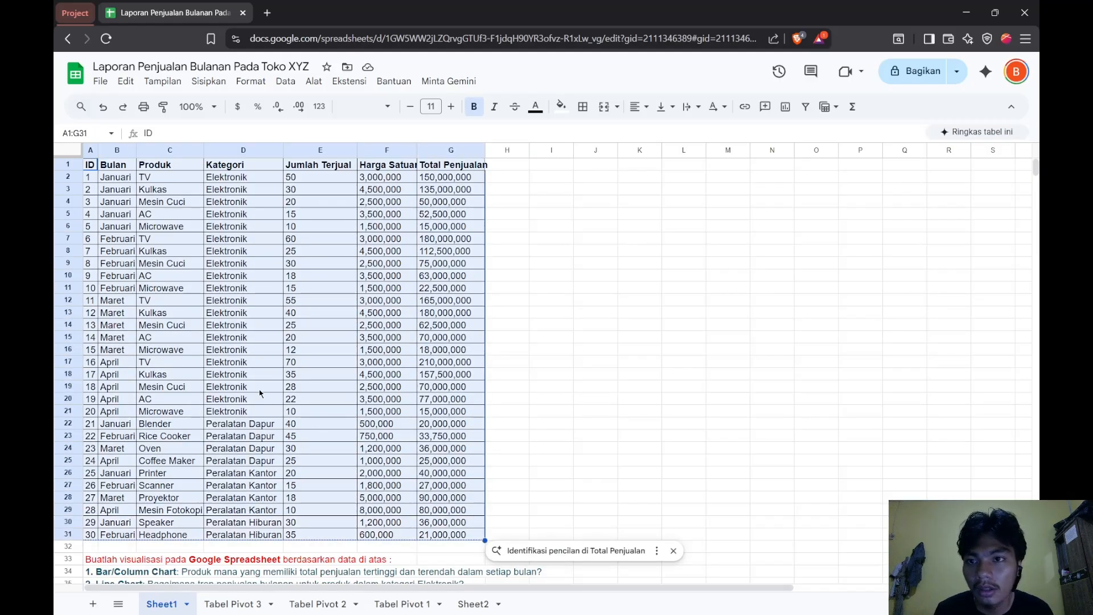
{"action": "left_click", "coordinate": [207, 85]}
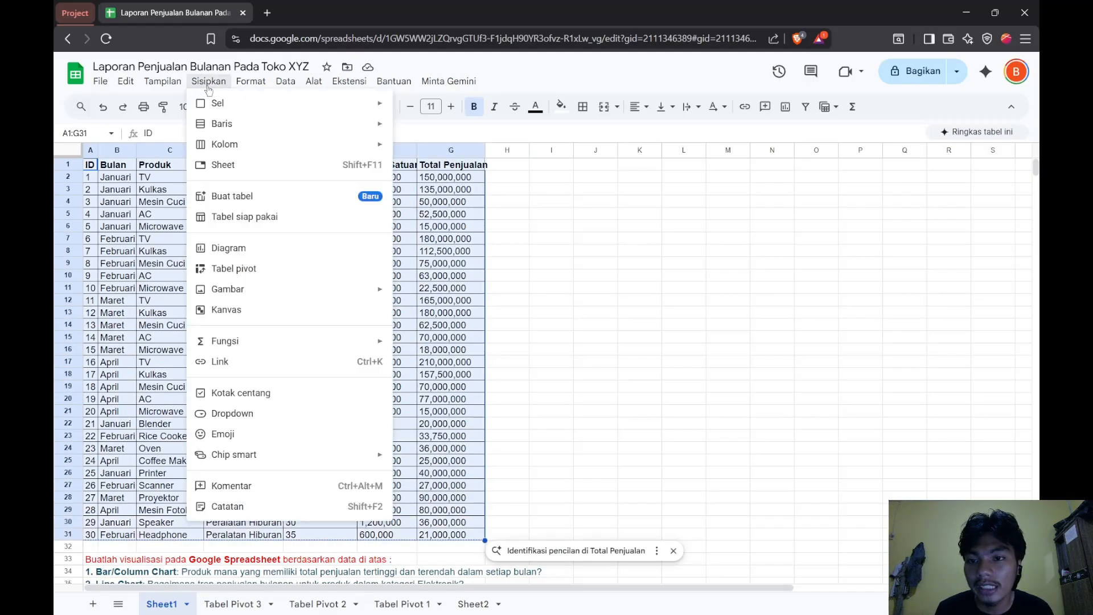
{"action": "left_click", "coordinate": [251, 269]}
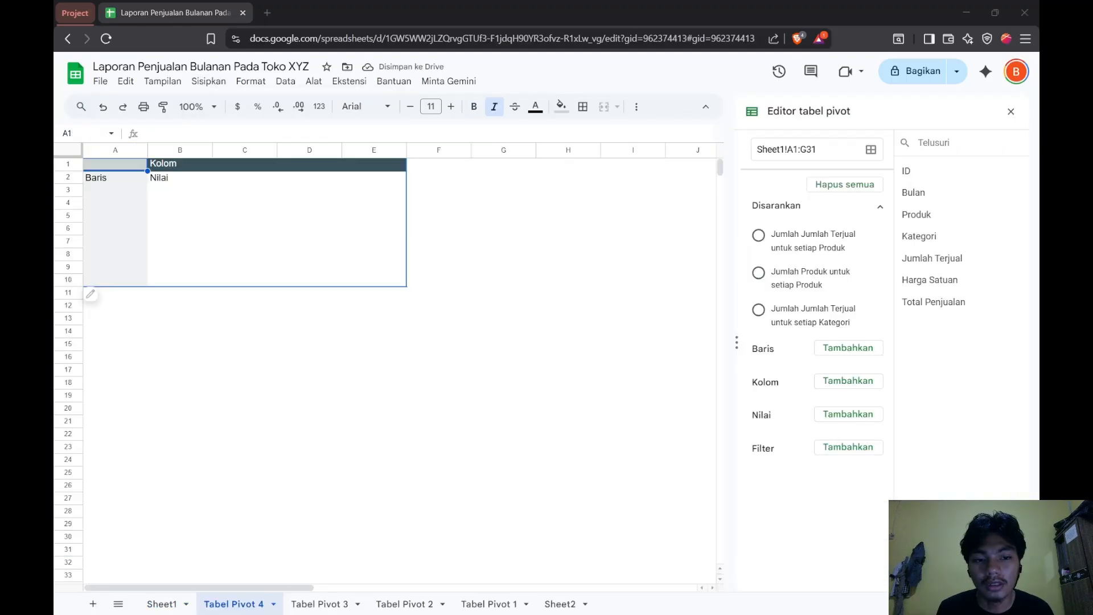
- Add Kategori as the fourth pivot table's rows, with the totals row turned off
{"action": "left_click", "coordinate": [851, 348]}
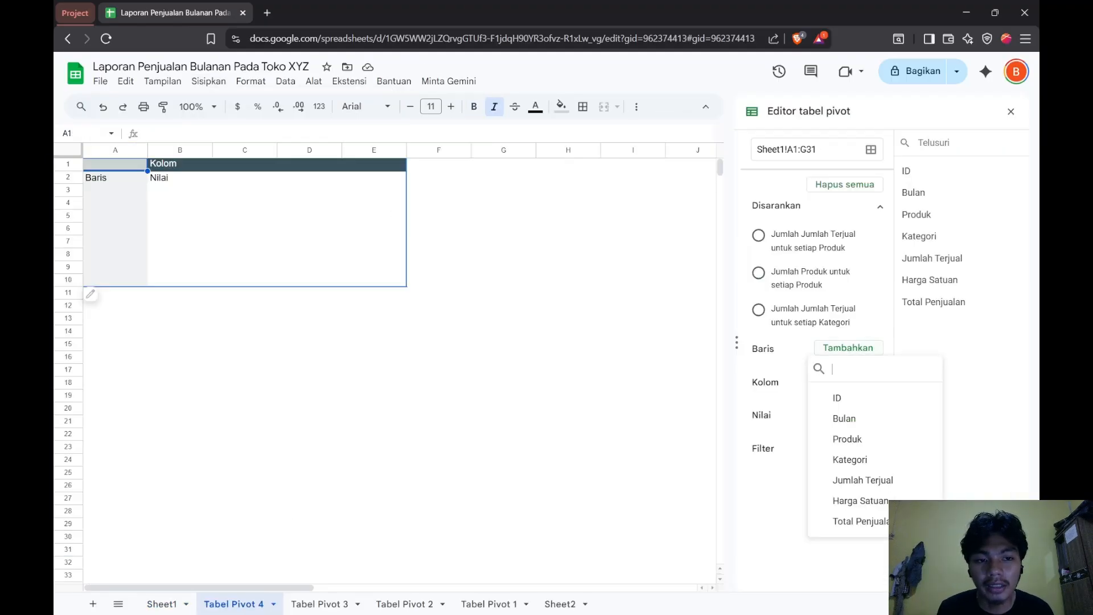
{"action": "left_click", "coordinate": [854, 456]}
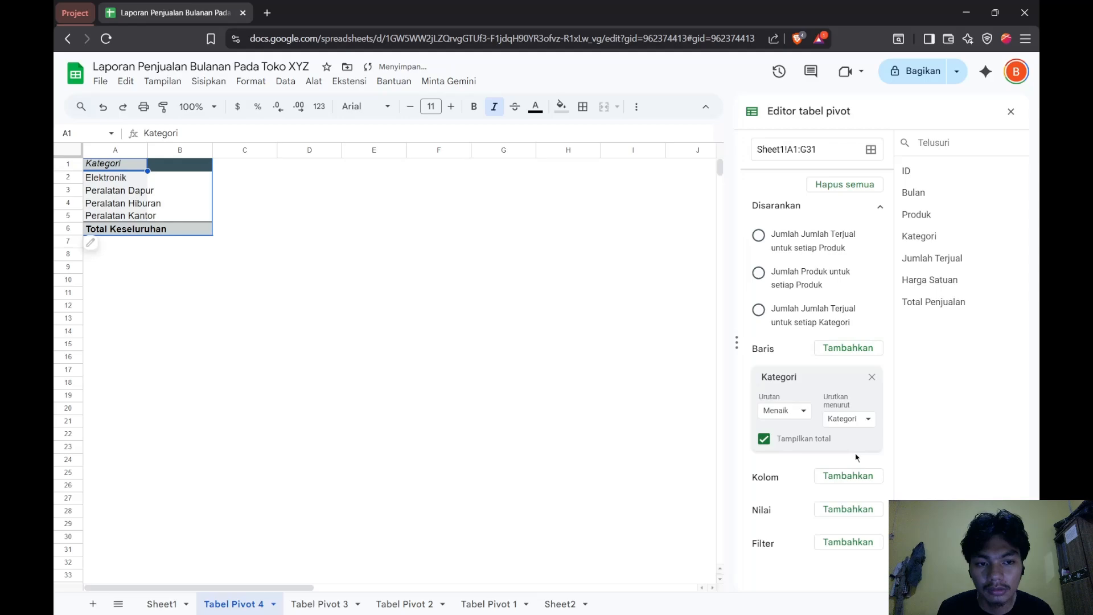
{"action": "left_click", "coordinate": [764, 439]}
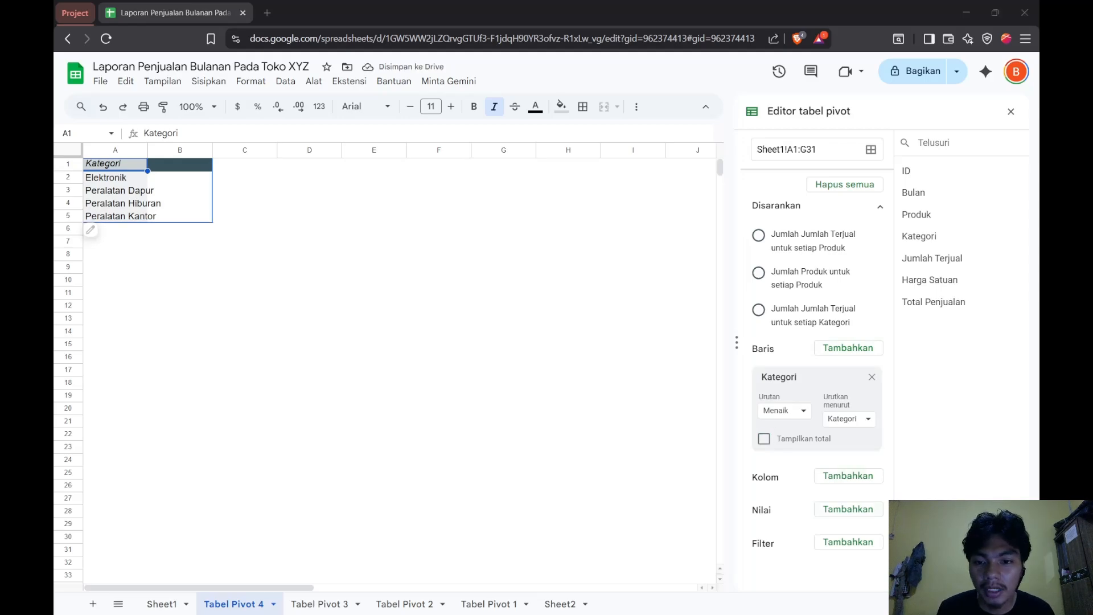
- Add Harga Satuan as the pivot table's values, summarized by AVERAGE, and close the editor
{"action": "left_click", "coordinate": [848, 509]}
{"action": "left_click", "coordinate": [854, 464]}
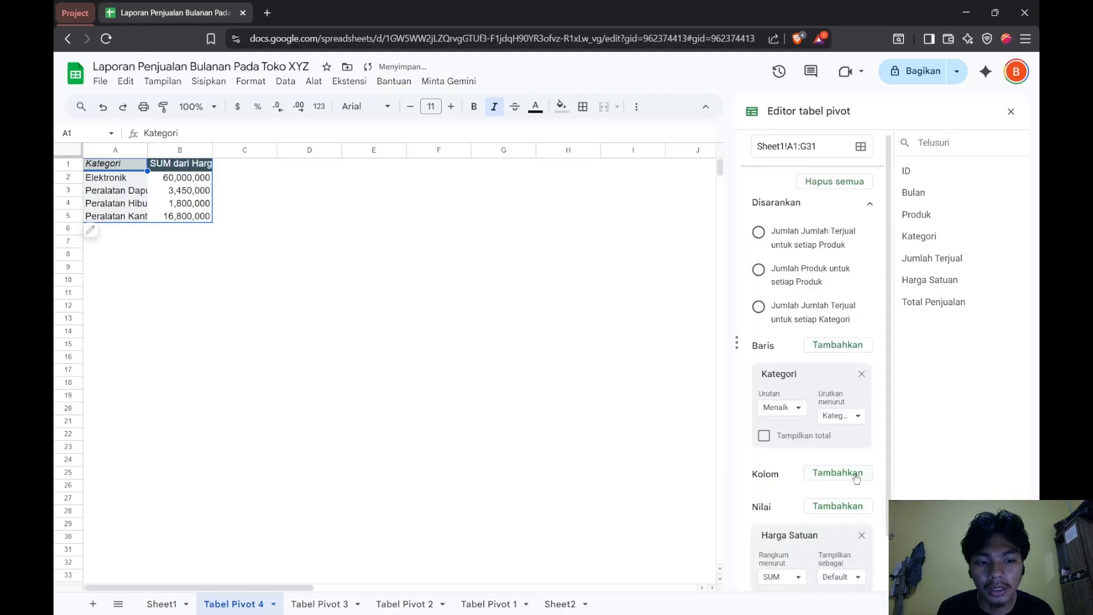
{"action": "scroll", "coordinate": [842, 483], "scroll_direction": "down", "scroll_amount": 1}
{"action": "left_click", "coordinate": [795, 521]}
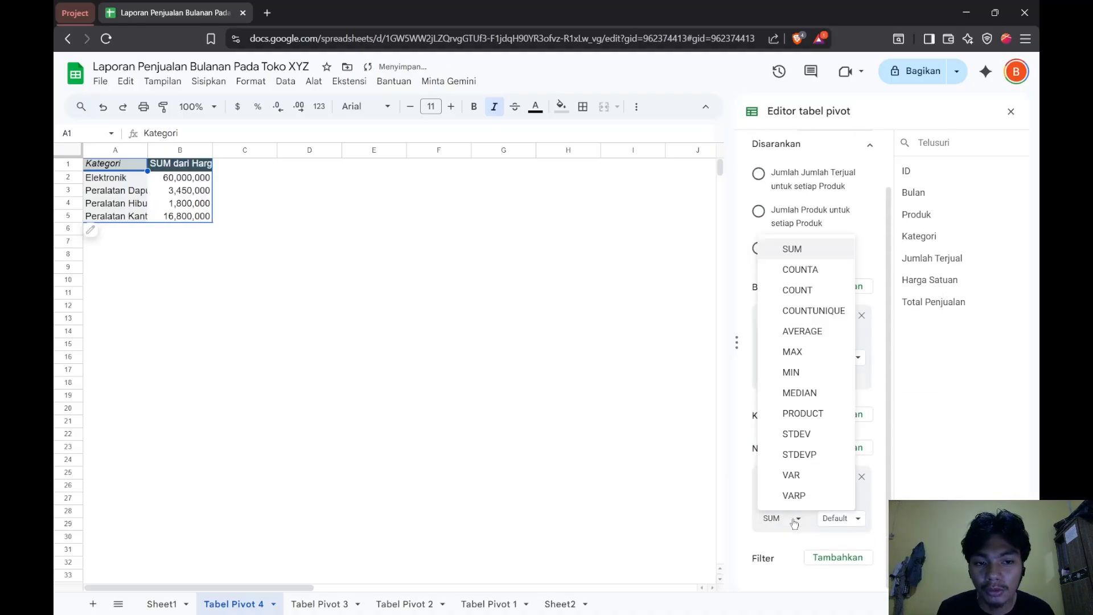
{"action": "left_click", "coordinate": [818, 335]}
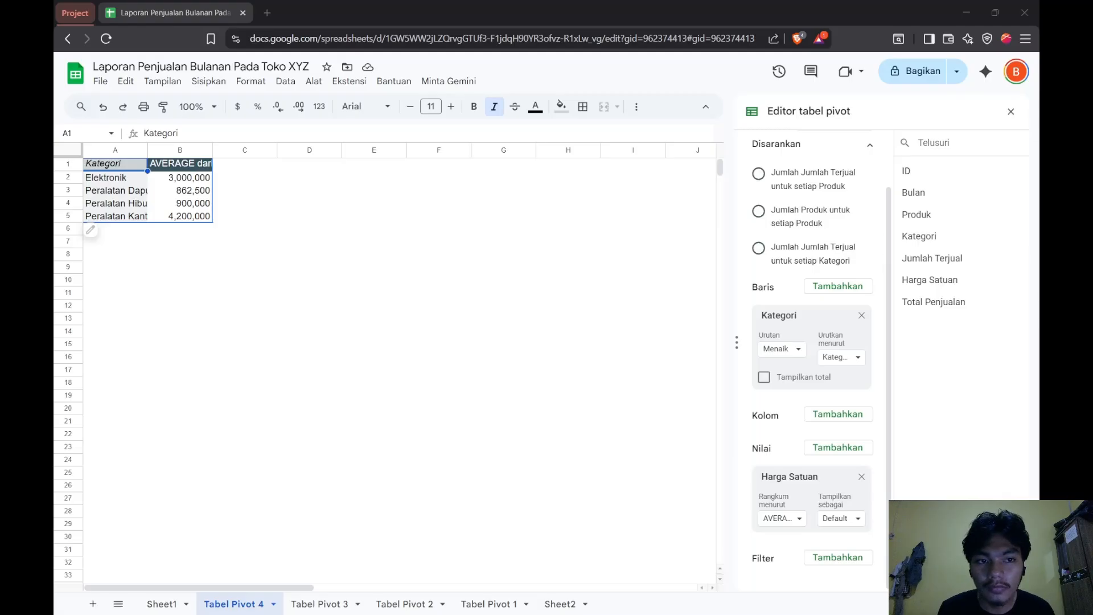
{"action": "left_click", "coordinate": [553, 369]}
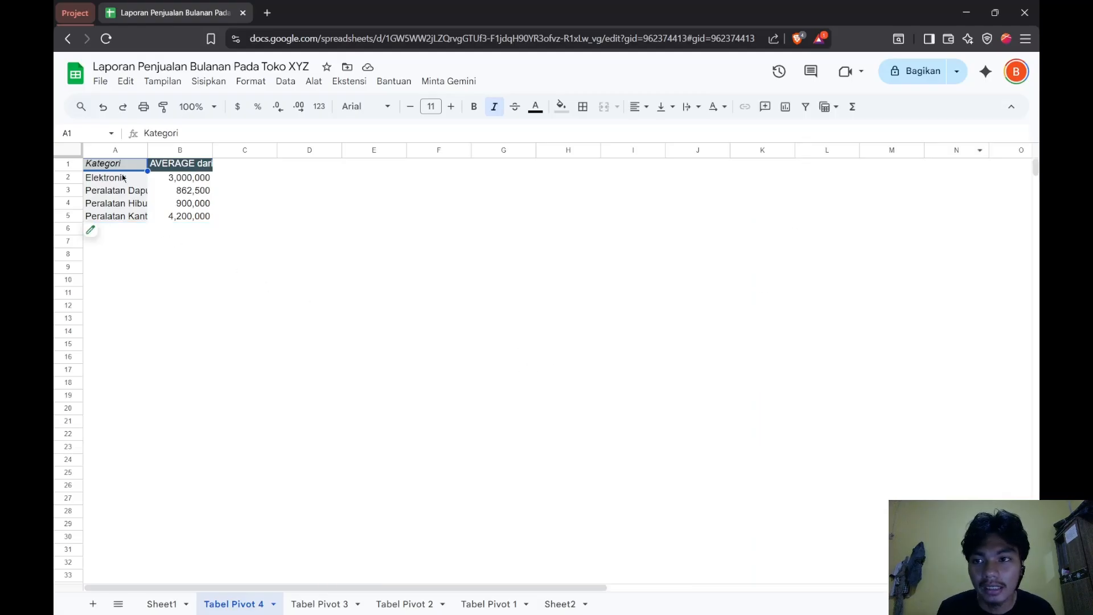
- Insert a chart from the category averages in A1:B5, change it to a bar chart, and move it clear of the data
{"action": "left_click_drag", "start_coordinate": [117, 165], "coordinate": [191, 219]}
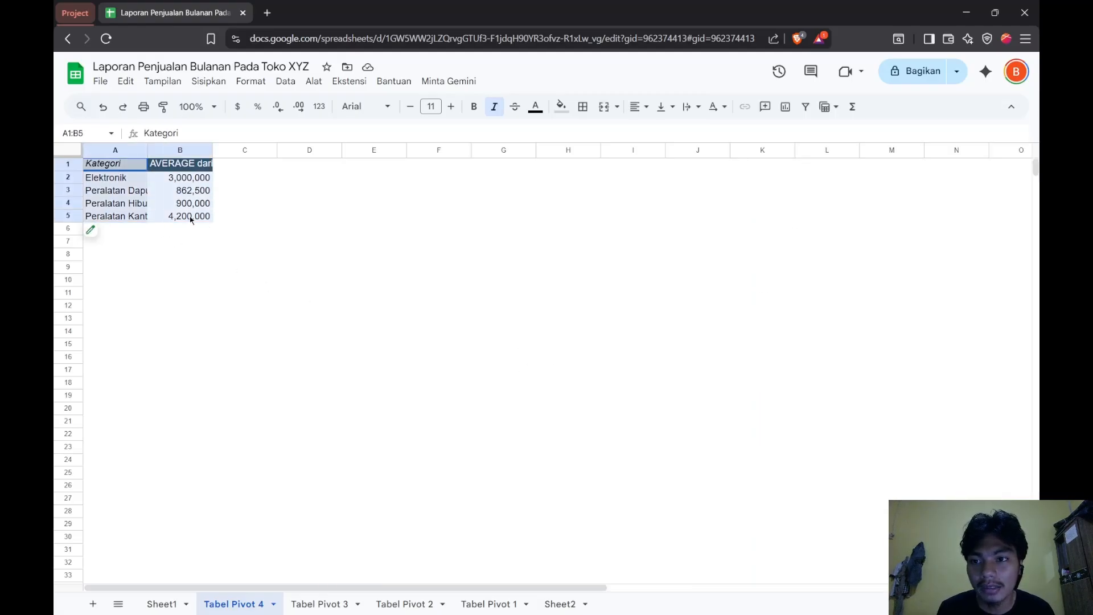
{"action": "left_click", "coordinate": [209, 82]}
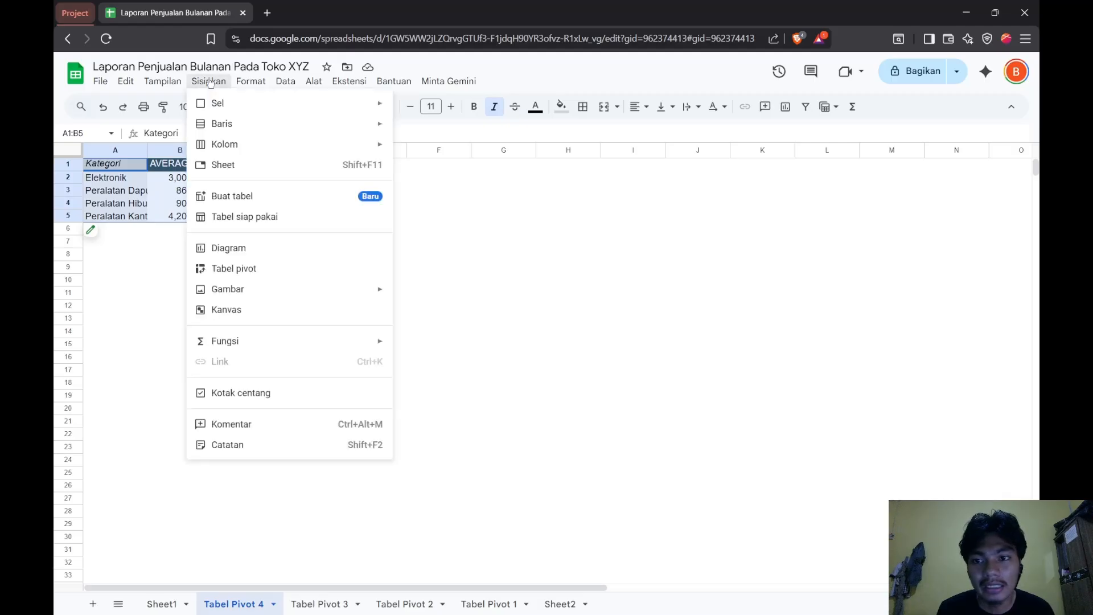
{"action": "left_click", "coordinate": [284, 248]}
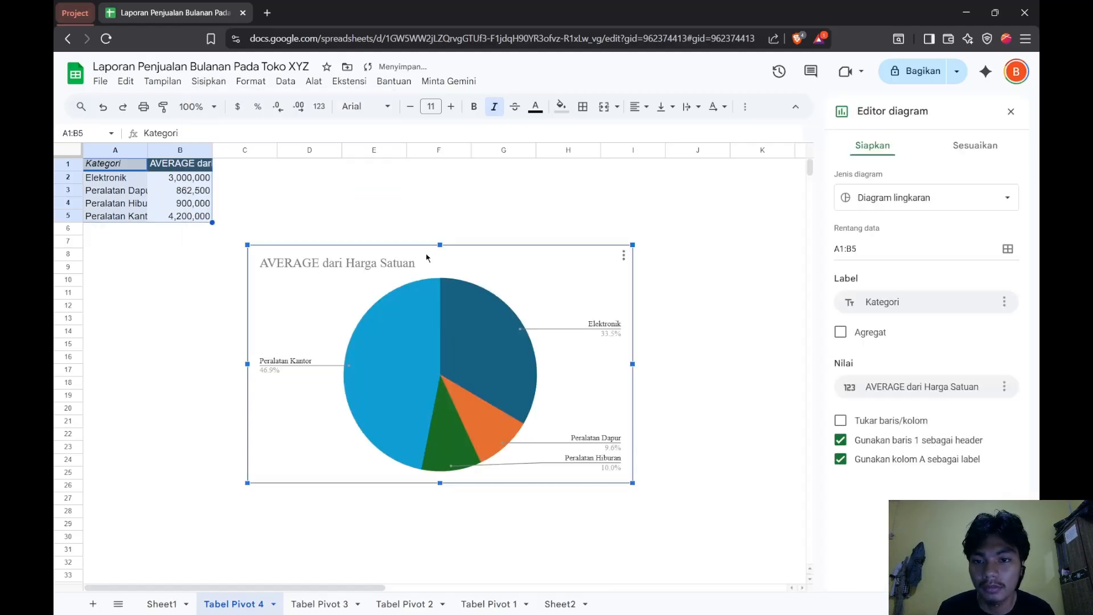
{"action": "left_click", "coordinate": [885, 199]}
{"action": "scroll", "coordinate": [908, 395], "scroll_direction": "down", "scroll_amount": 5}
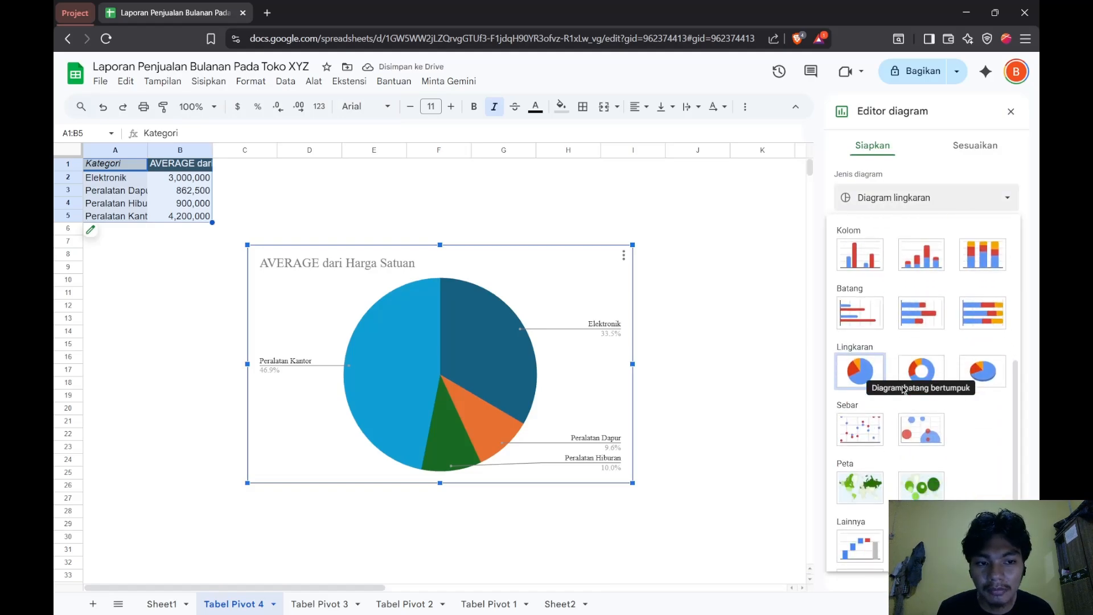
{"action": "left_click", "coordinate": [864, 319]}
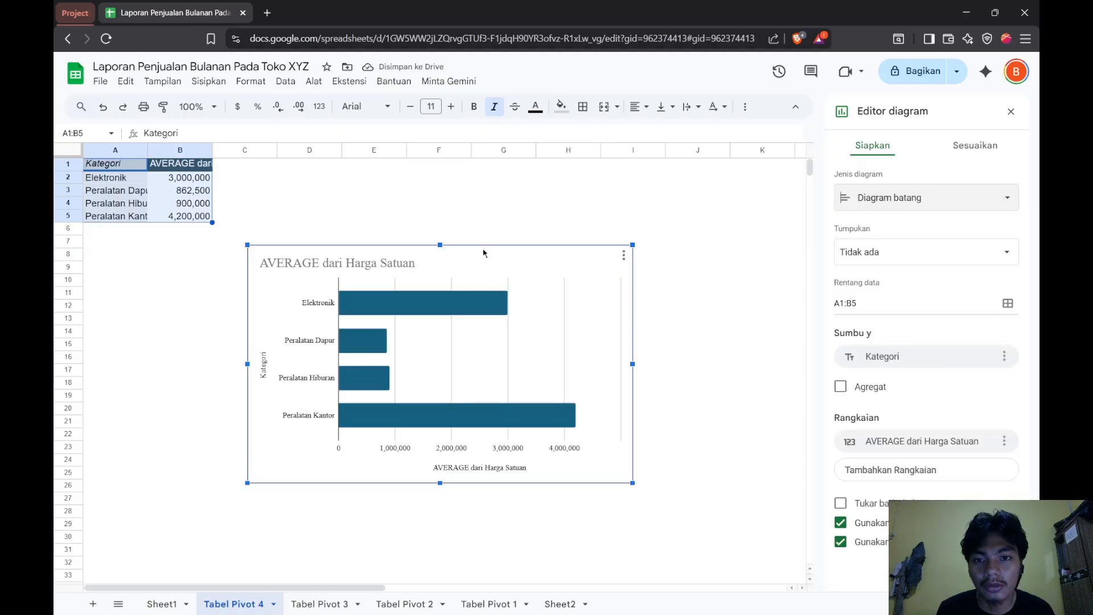
{"action": "left_click_drag", "start_coordinate": [485, 249], "coordinate": [543, 202]}
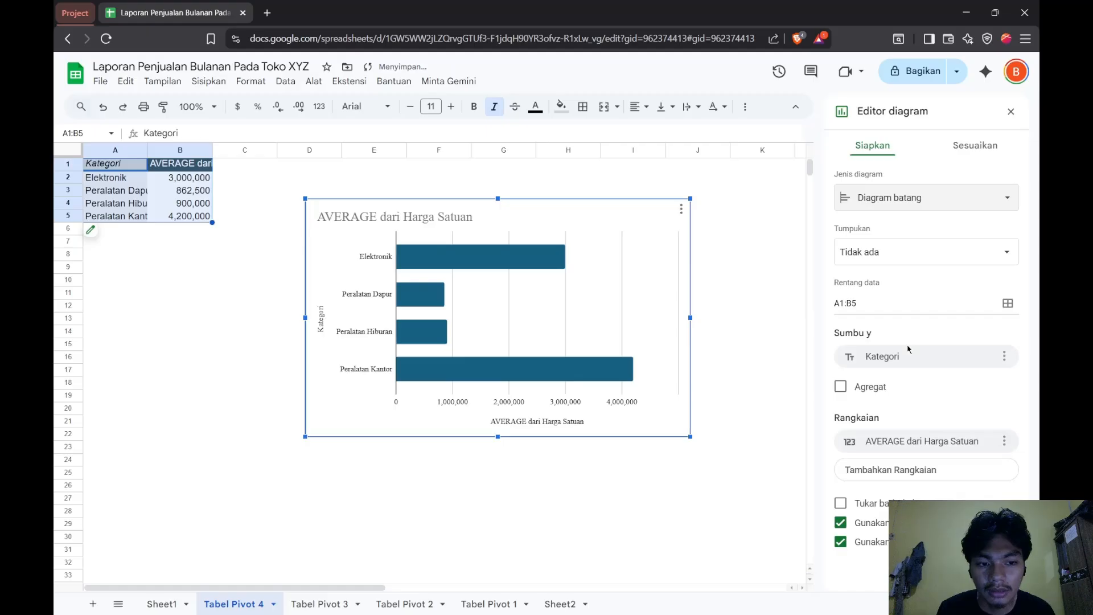
- Style the bar chart with the title "Rata-Rata Harga Satuan Tiap Kategori Produk", data labels and red, blue, green and purple bars, and enlarge and reposition it
{"action": "left_click", "coordinate": [967, 147]}
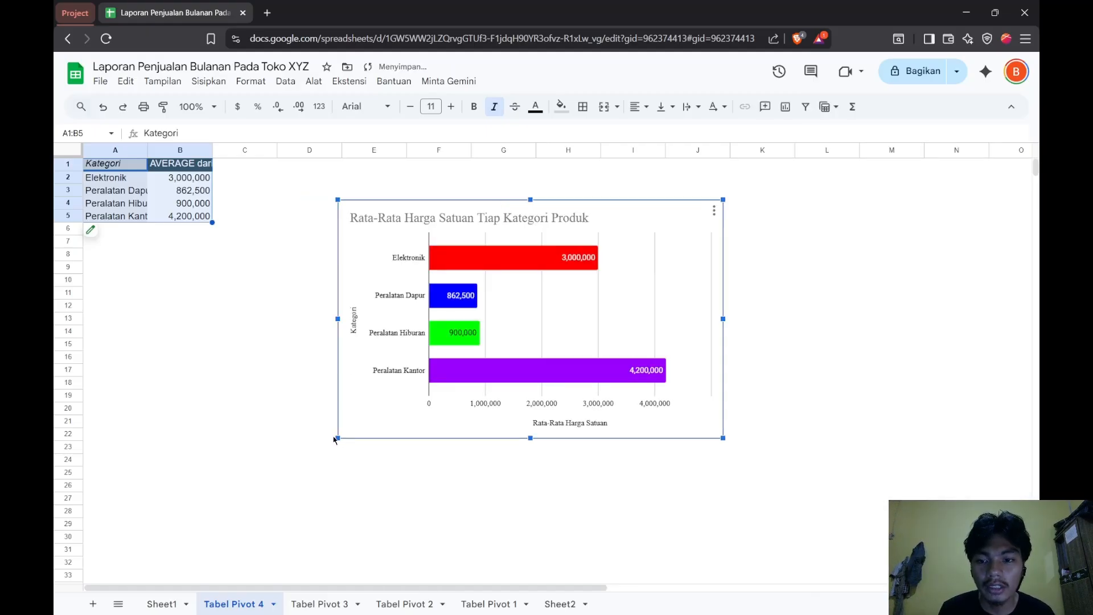
{"action": "left_click_drag", "start_coordinate": [251, 491], "coordinate": [210, 516]}
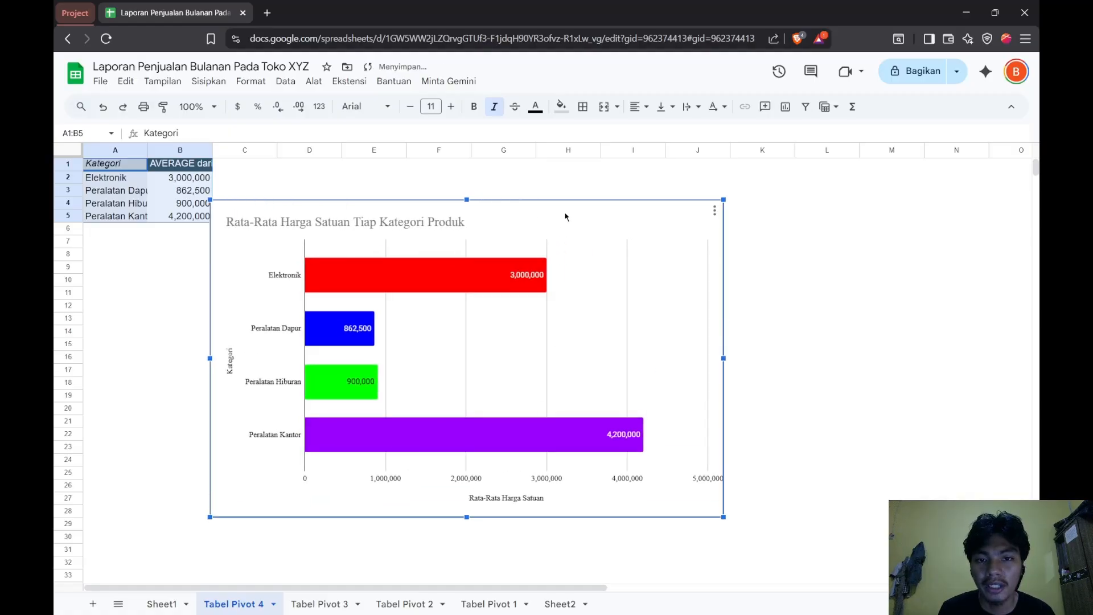
{"action": "left_click_drag", "start_coordinate": [565, 216], "coordinate": [695, 199]}
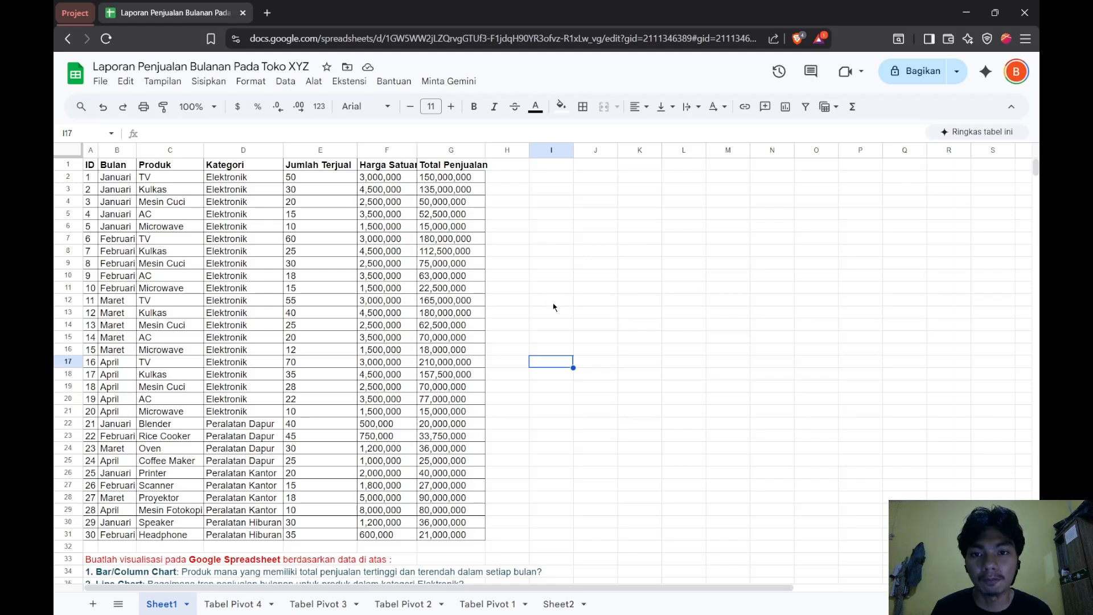
{"action": "left_click", "coordinate": [553, 303]}
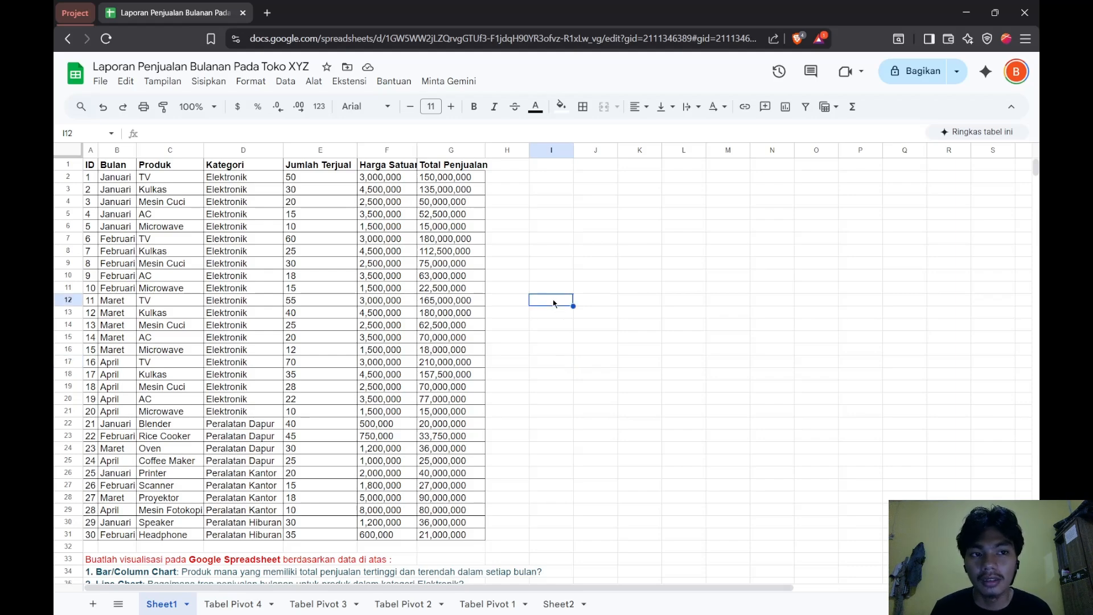